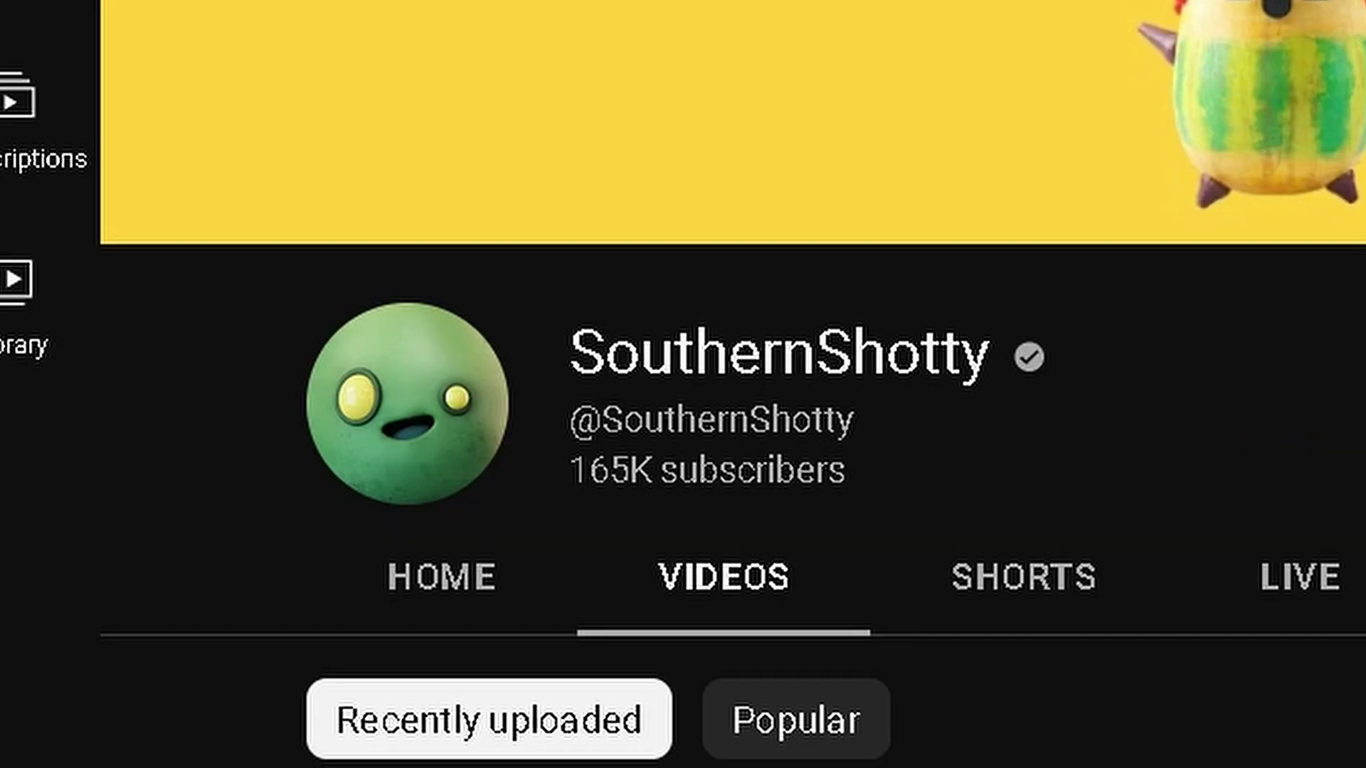
# Select the linked ear mesh and type the note 'I began learning 3d art' / 'I always wanted to'.
pyautogui.scroll(-5, 783, 427)
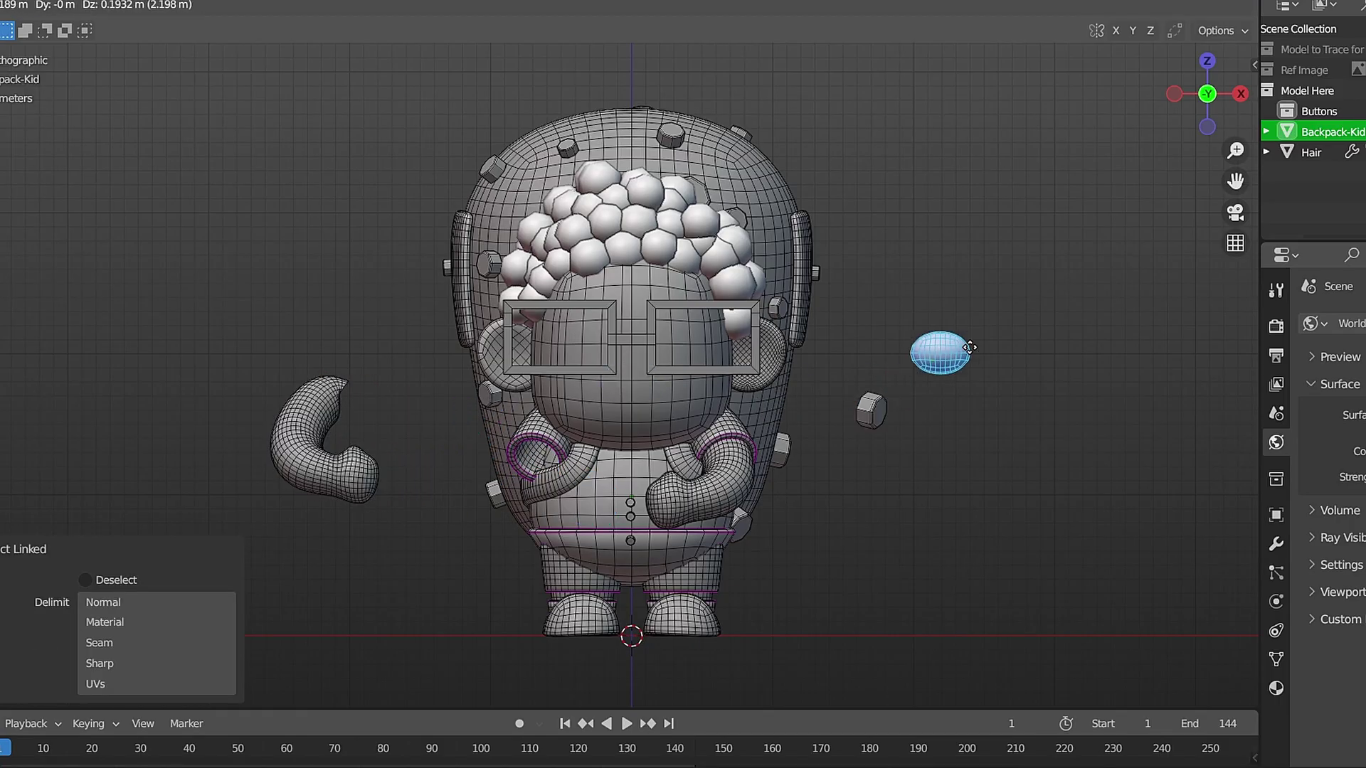
pyautogui.press('l')
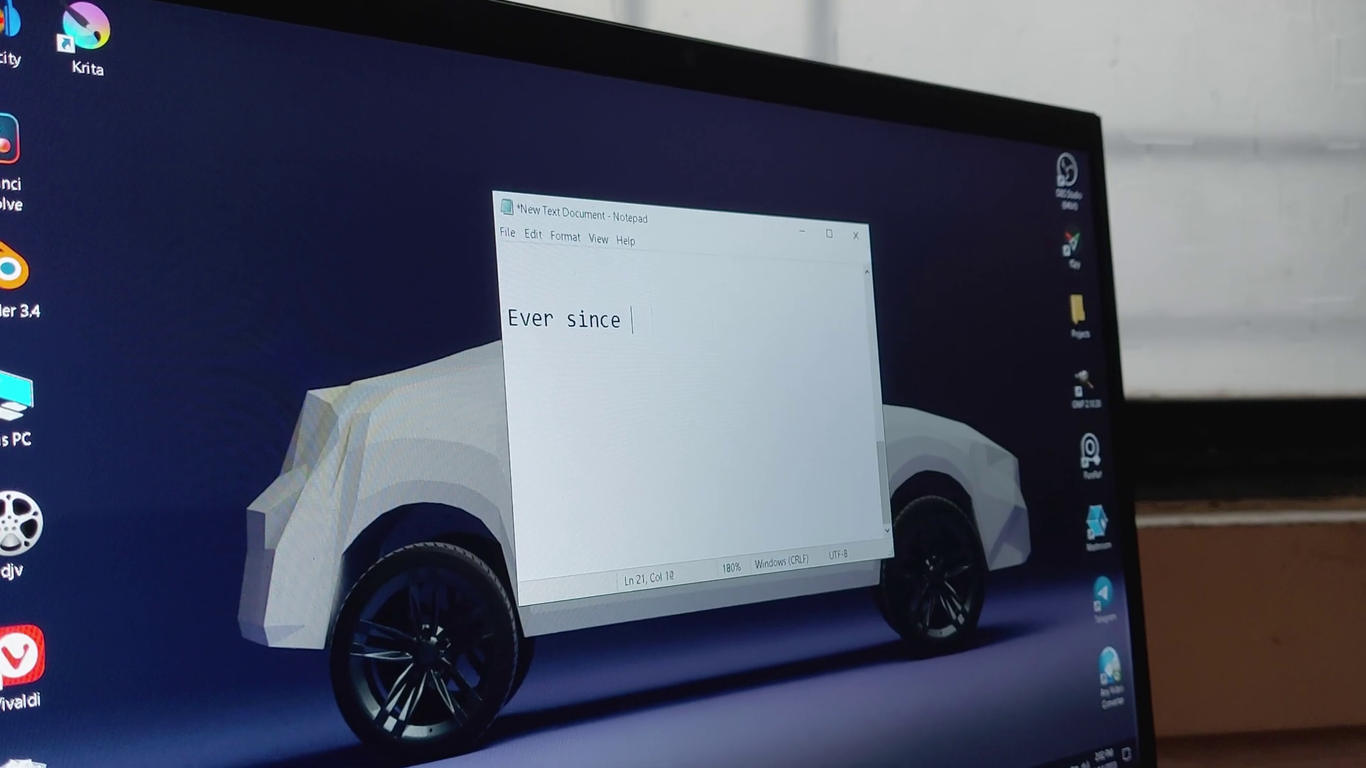
pyautogui.write('I began learning 3d art')
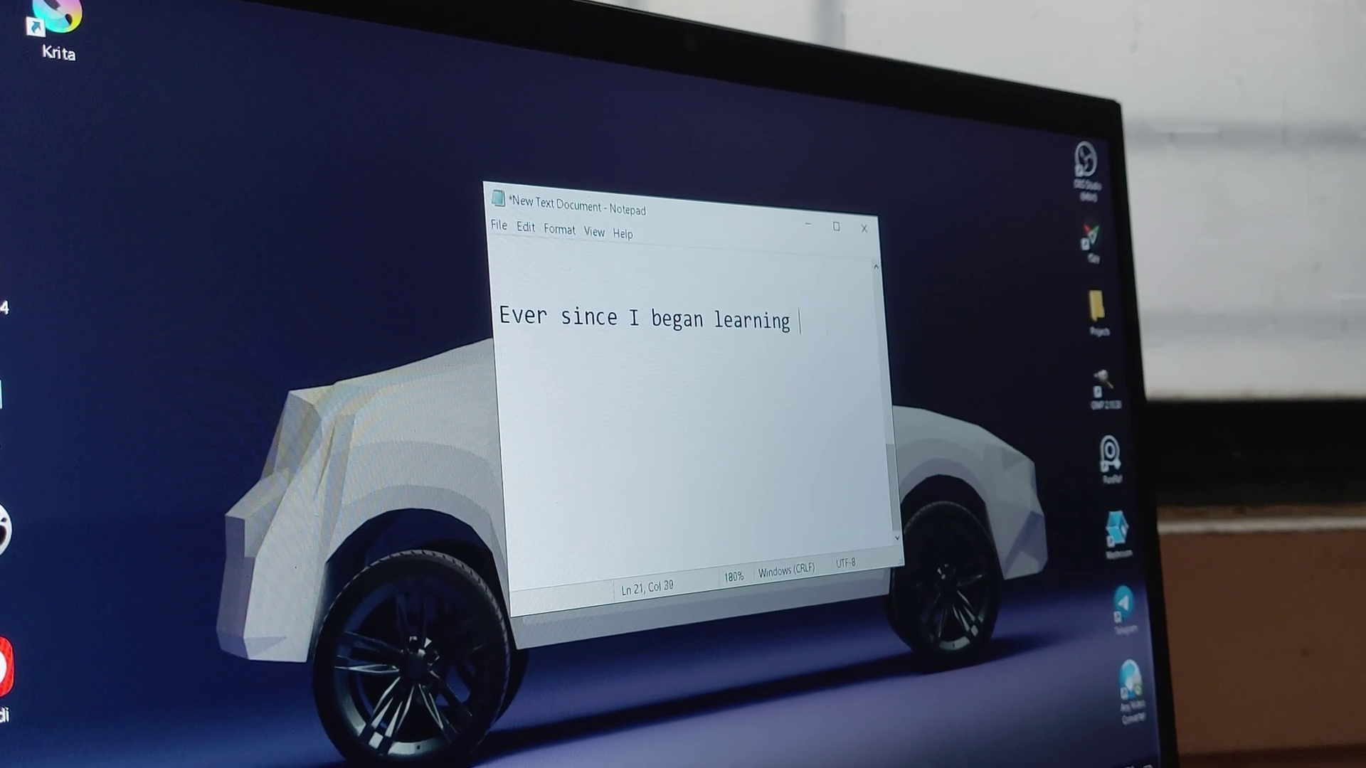
pyautogui.press('Return')
pyautogui.press('Return')
pyautogui.write('I always wanted to')
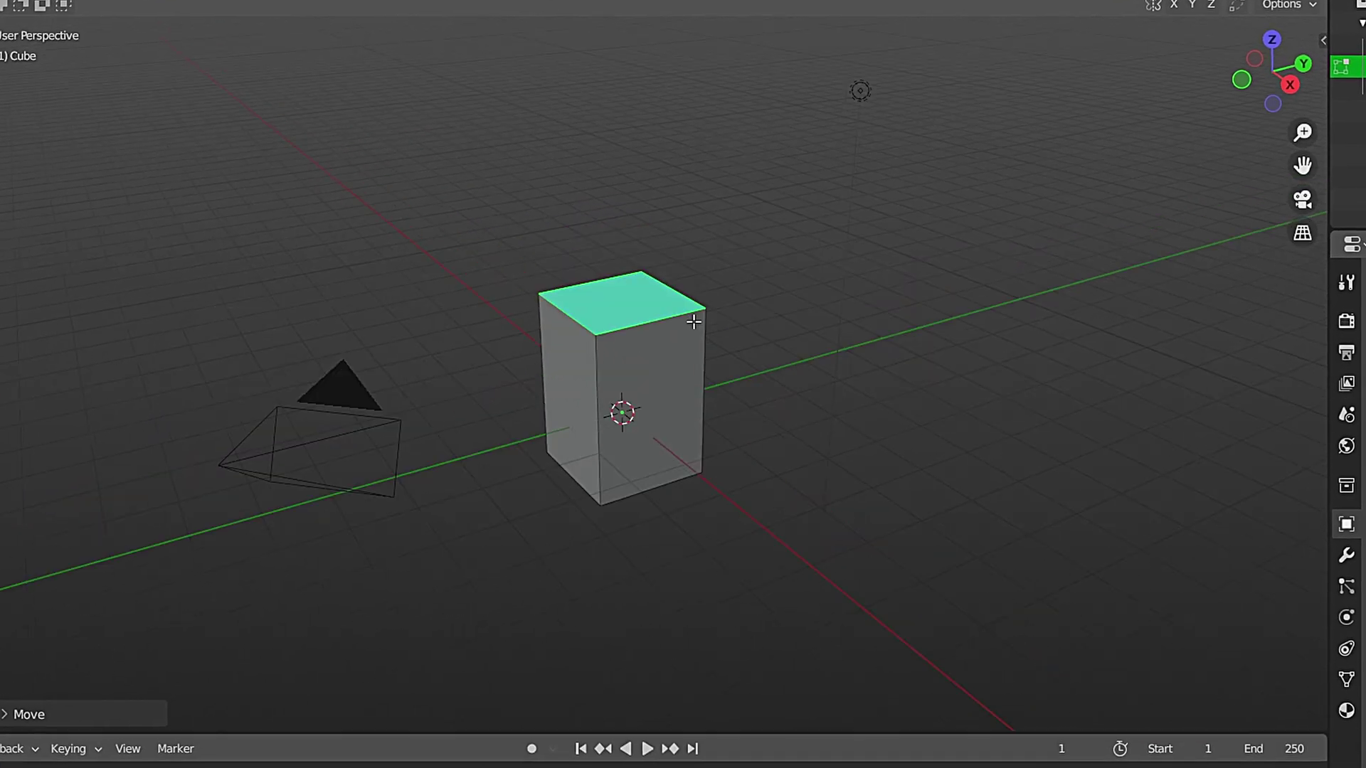
# Extrude the cube's top face upward to start blocking out the hand.
pyautogui.press('e')
pyautogui.click(606, 279)
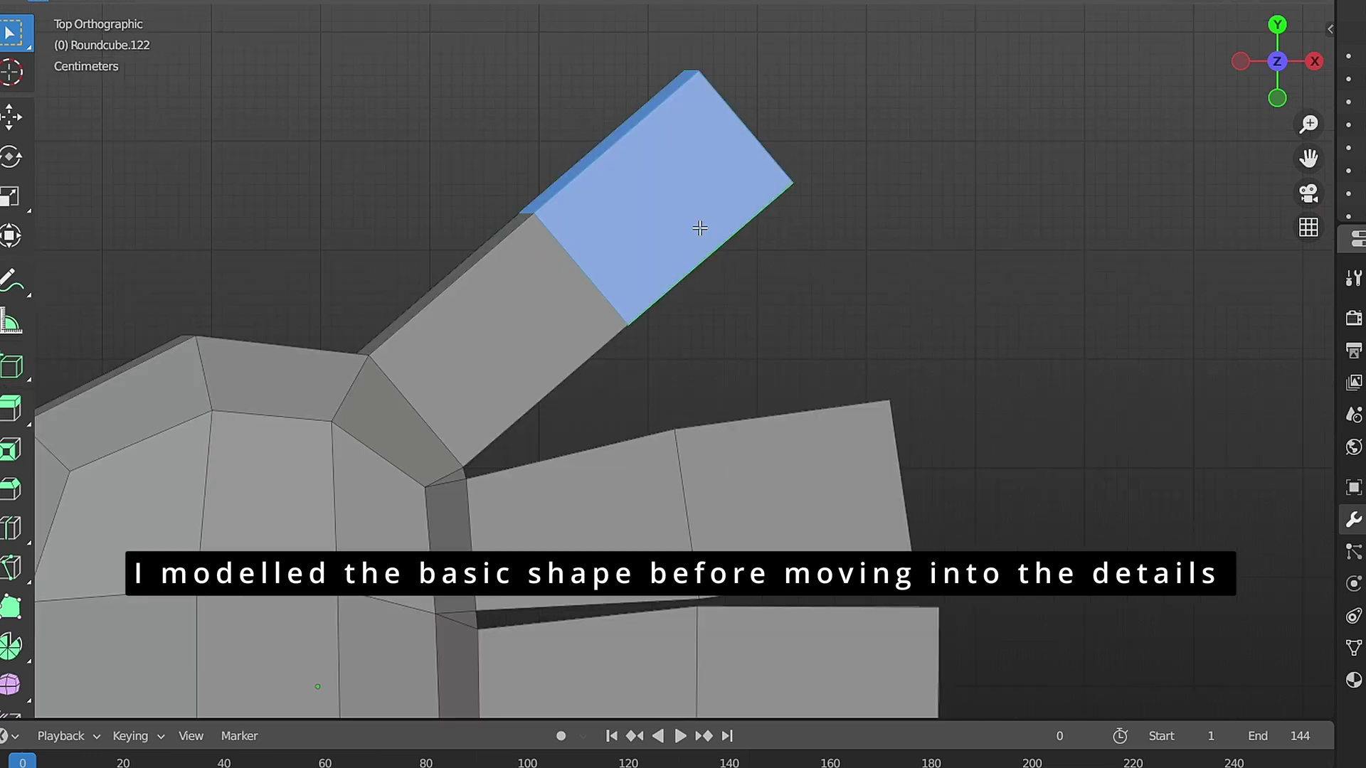
# Confirm the finger's new size, then view the model in wireframe around the arm and body.
pyautogui.click(1032, 368)
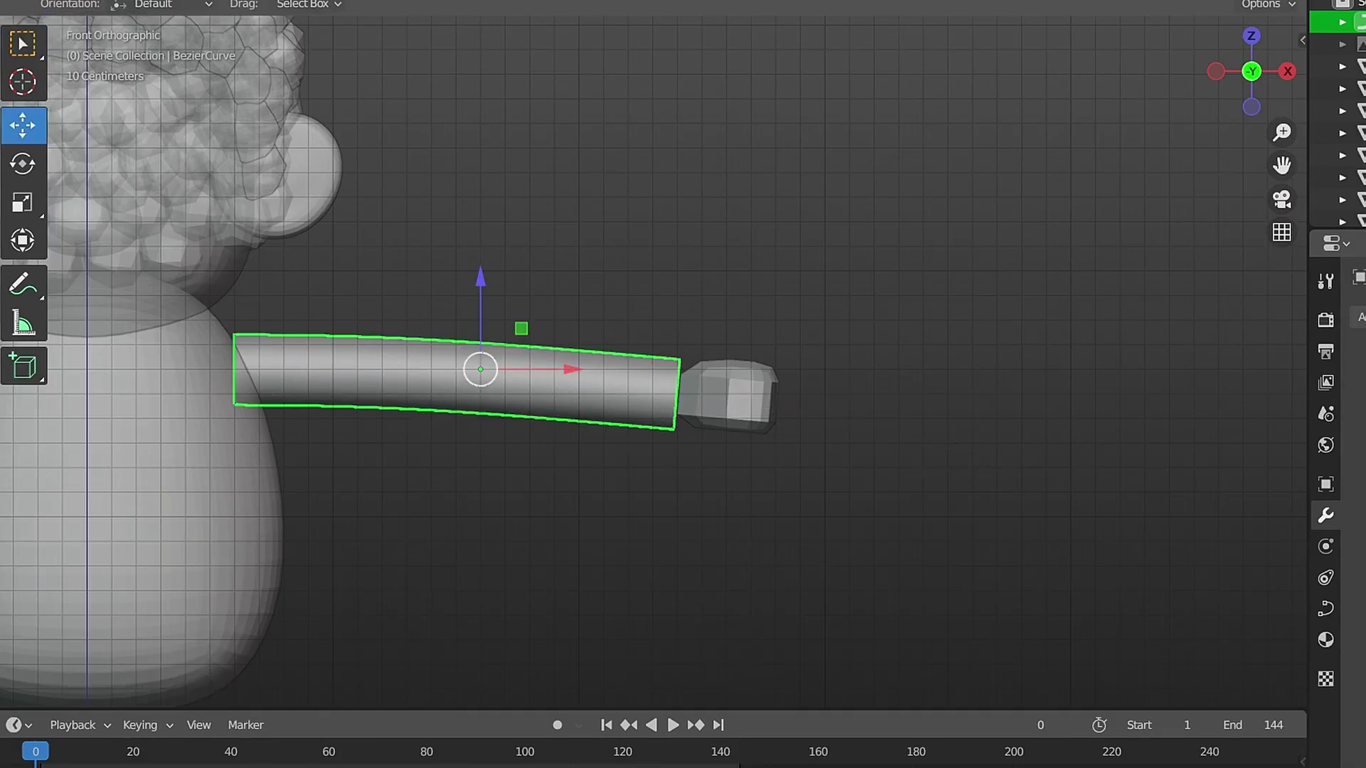
pyautogui.click(1202, 2)
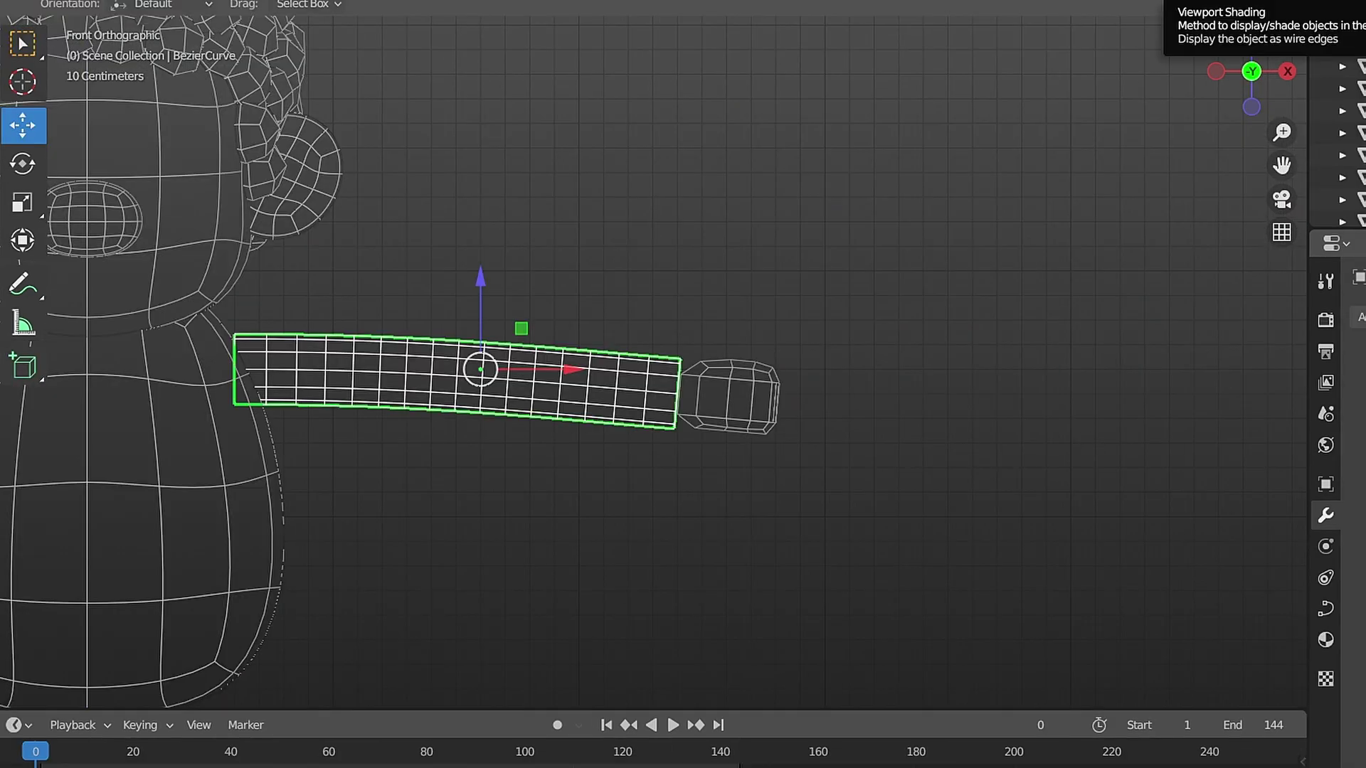
pyautogui.scroll(2, 881, 463)
pyautogui.scroll(-1, 865, 421)
pyautogui.moveTo(865, 421)
pyautogui.mouseDown(button='middle')
pyautogui.moveTo(552, 464)
pyautogui.moveTo(614, 513)
pyautogui.mouseUp(button='middle')
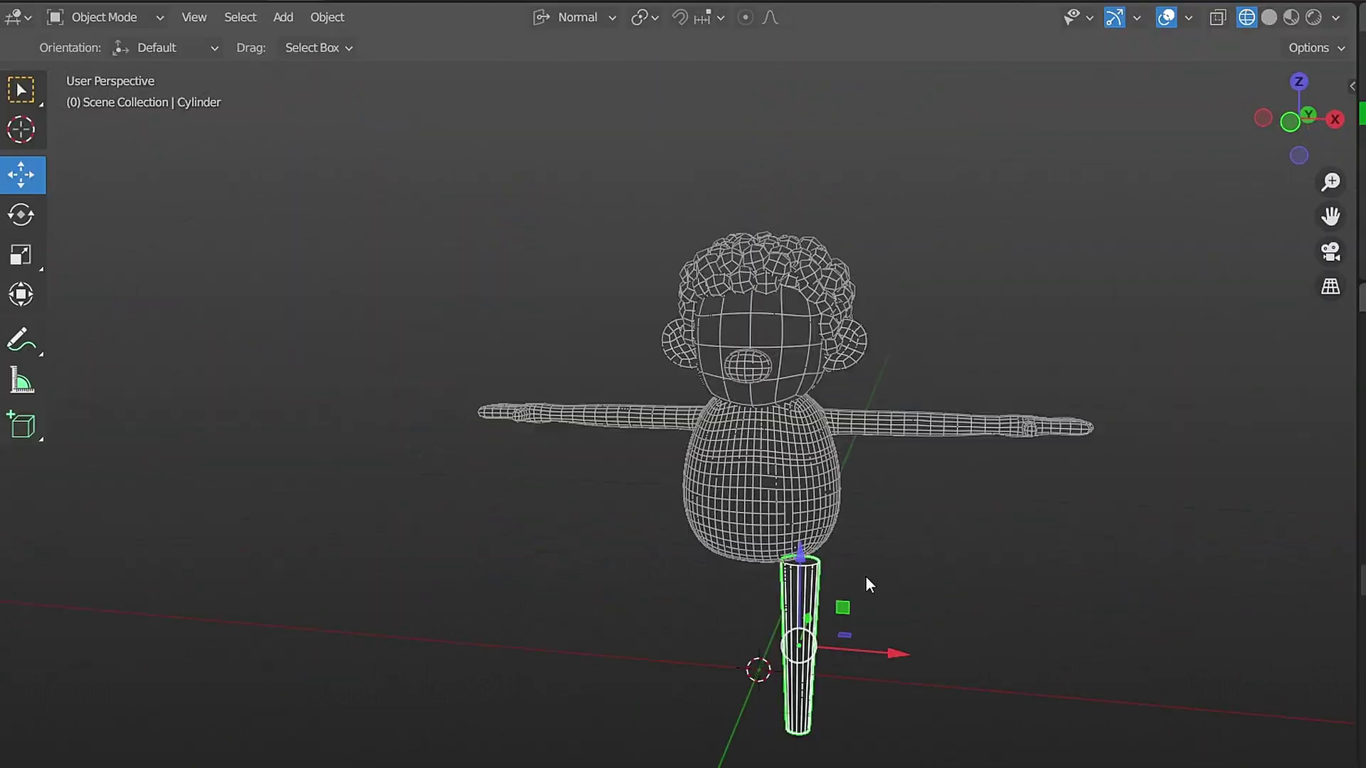
pyautogui.scroll(3, 866, 584)
pyautogui.moveTo(830, 479); pyautogui.dragTo(958, 498, button='middle')
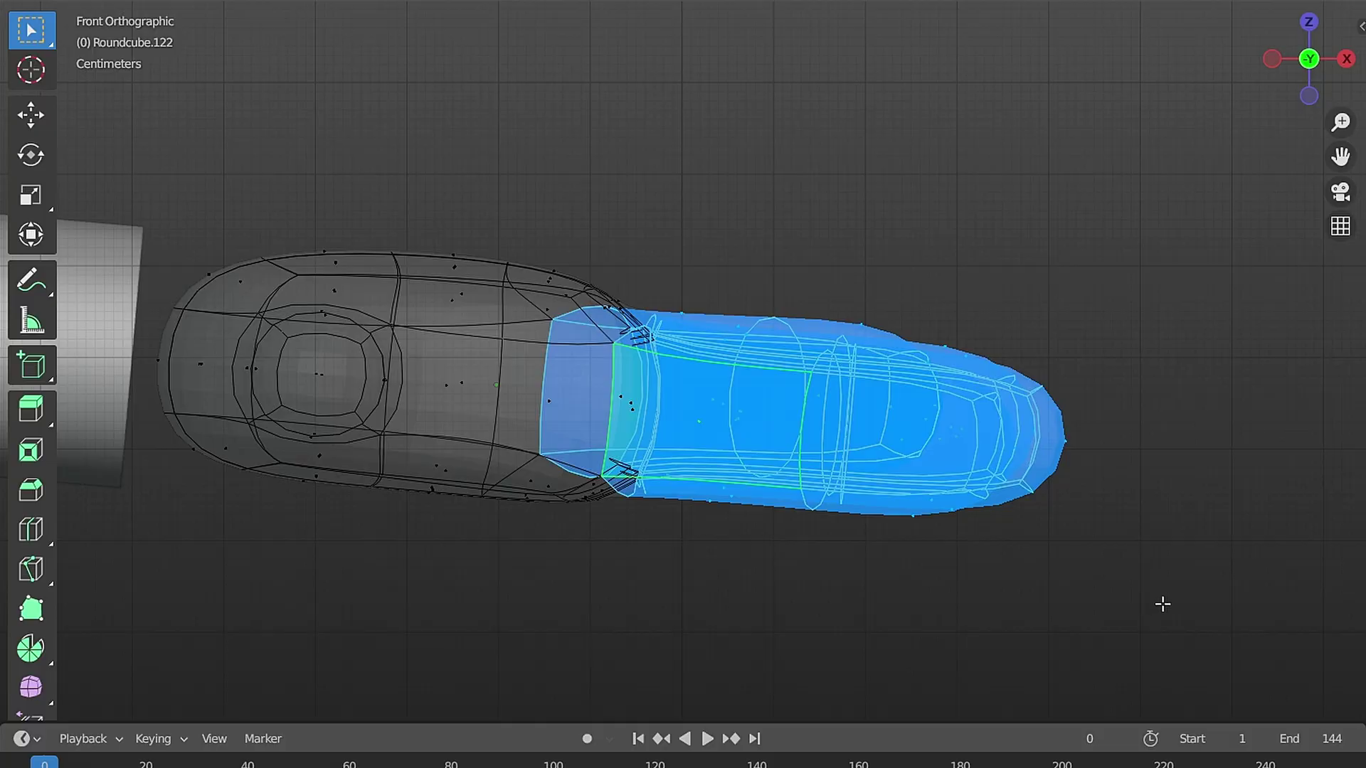
pyautogui.moveTo(1162, 604); pyautogui.dragTo(1245, 589, button='middle')
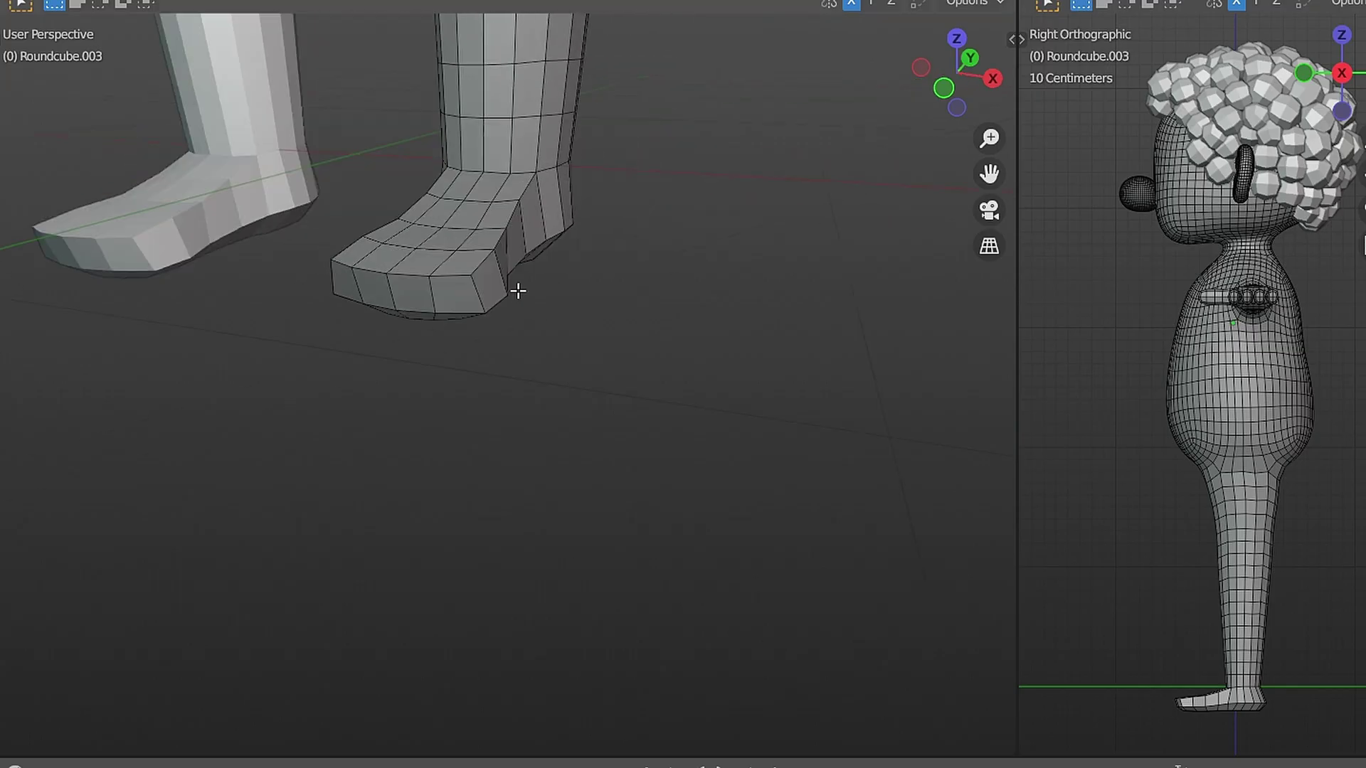
pyautogui.scroll(5, 519, 290)
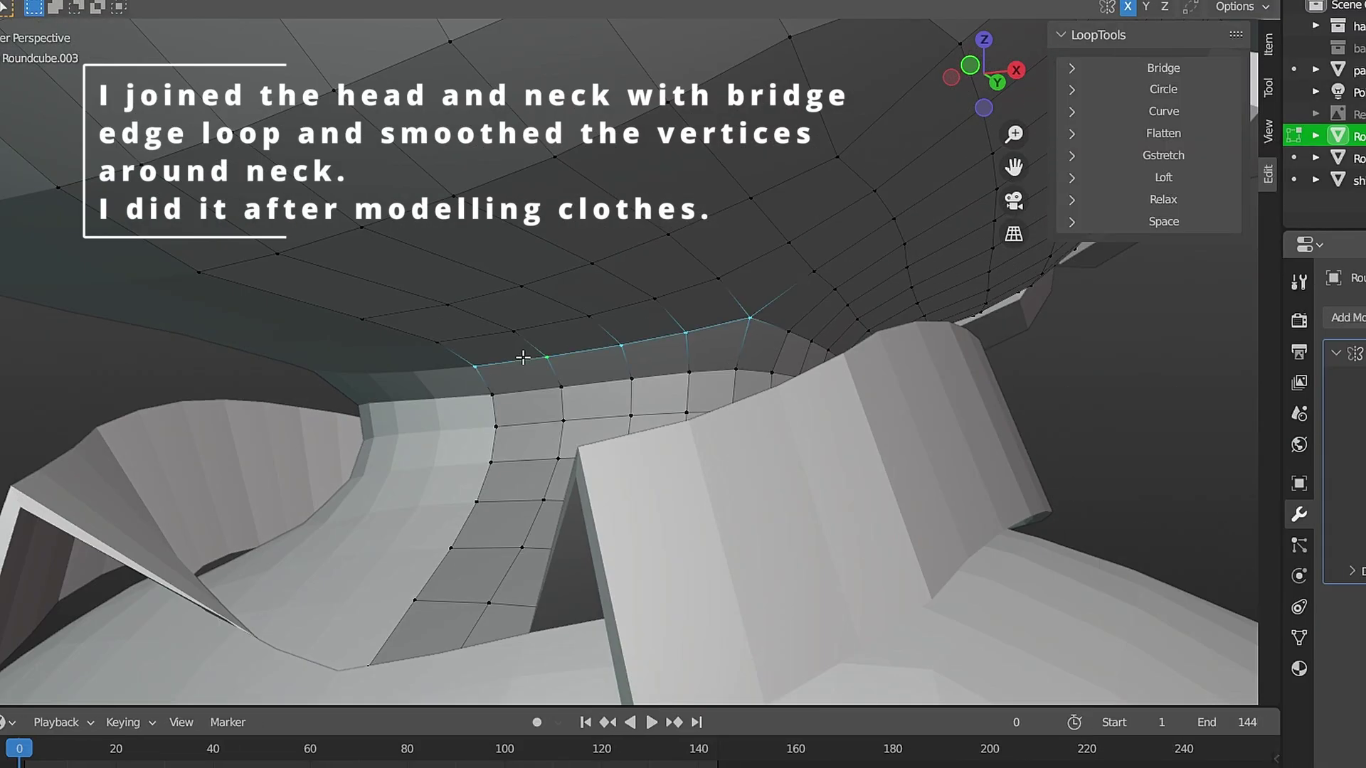
# Relax the neck join vertices and delete the unwanted half of the torso copy for the pants.
pyautogui.click(1167, 201)
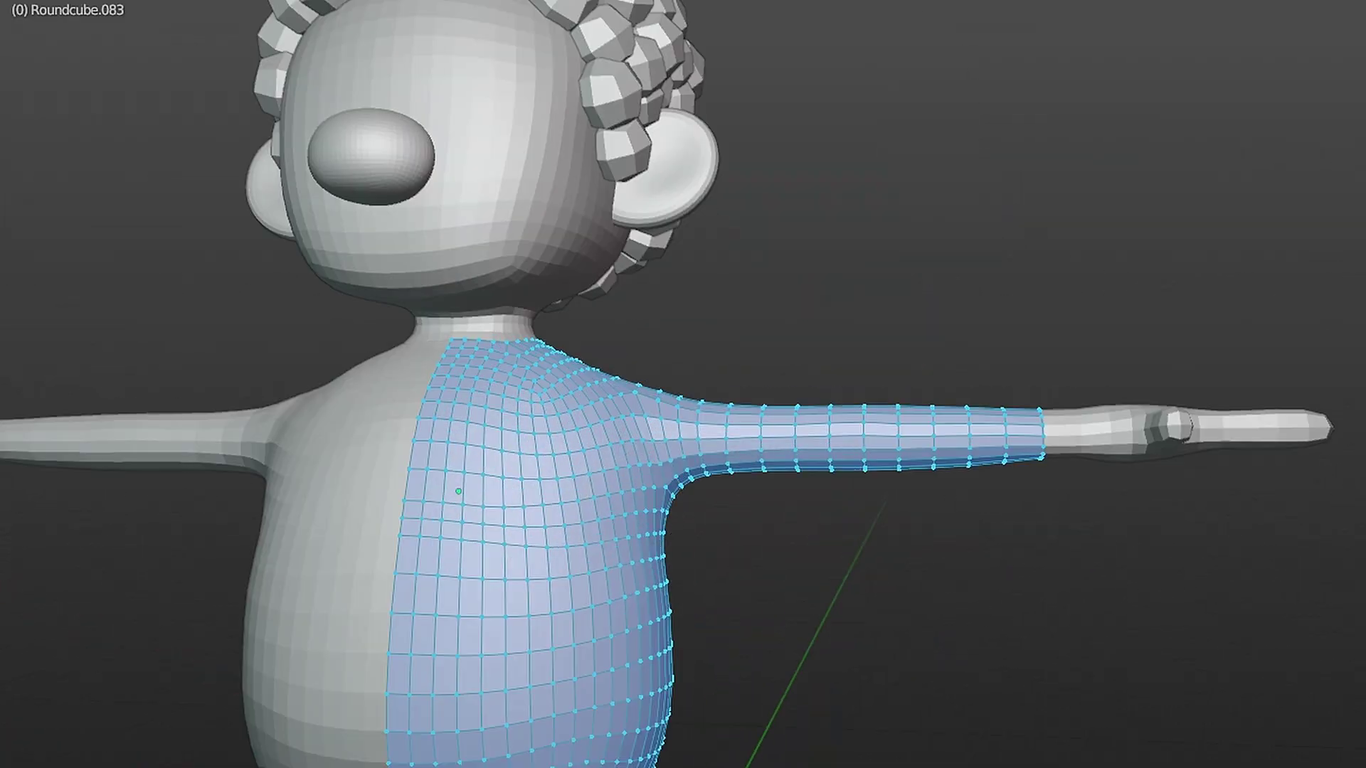
pyautogui.press('g')
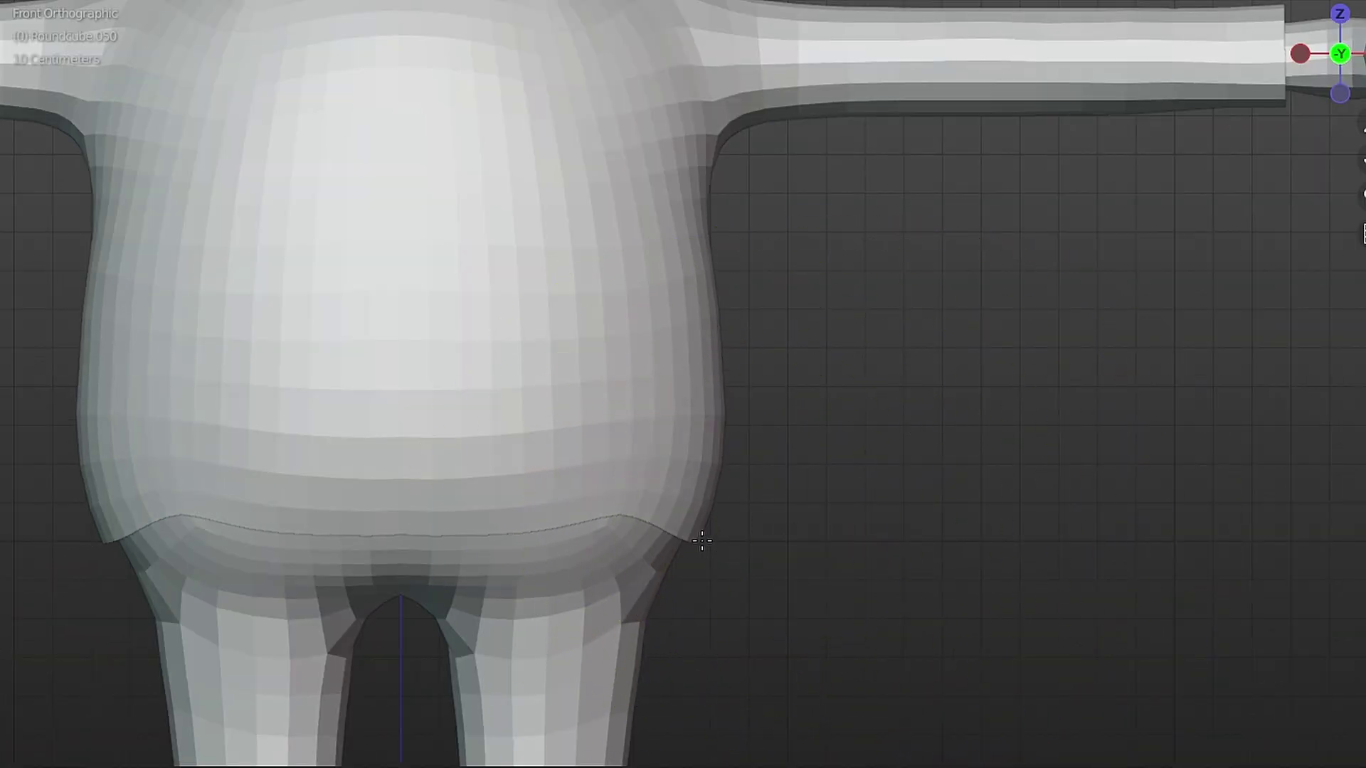
pyautogui.scroll(5, 629, 540)
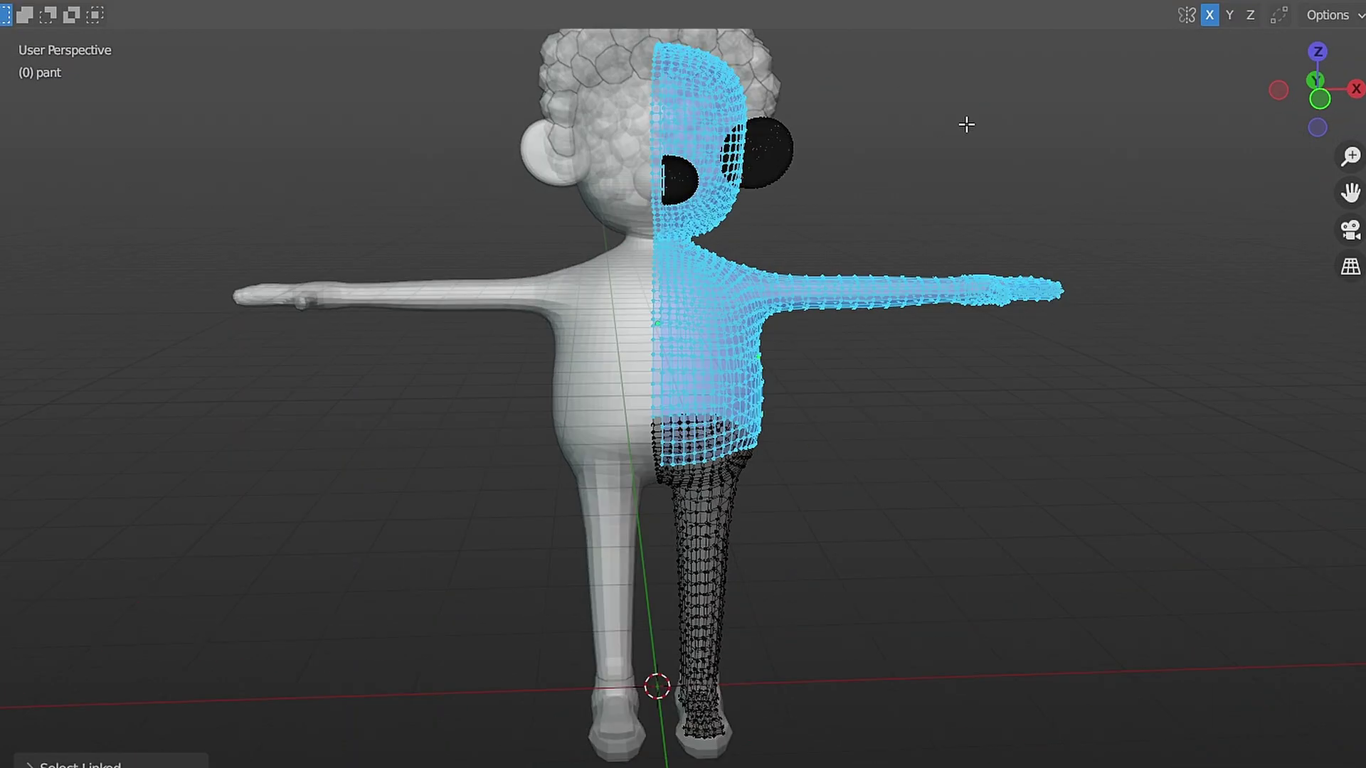
pyautogui.press('x')
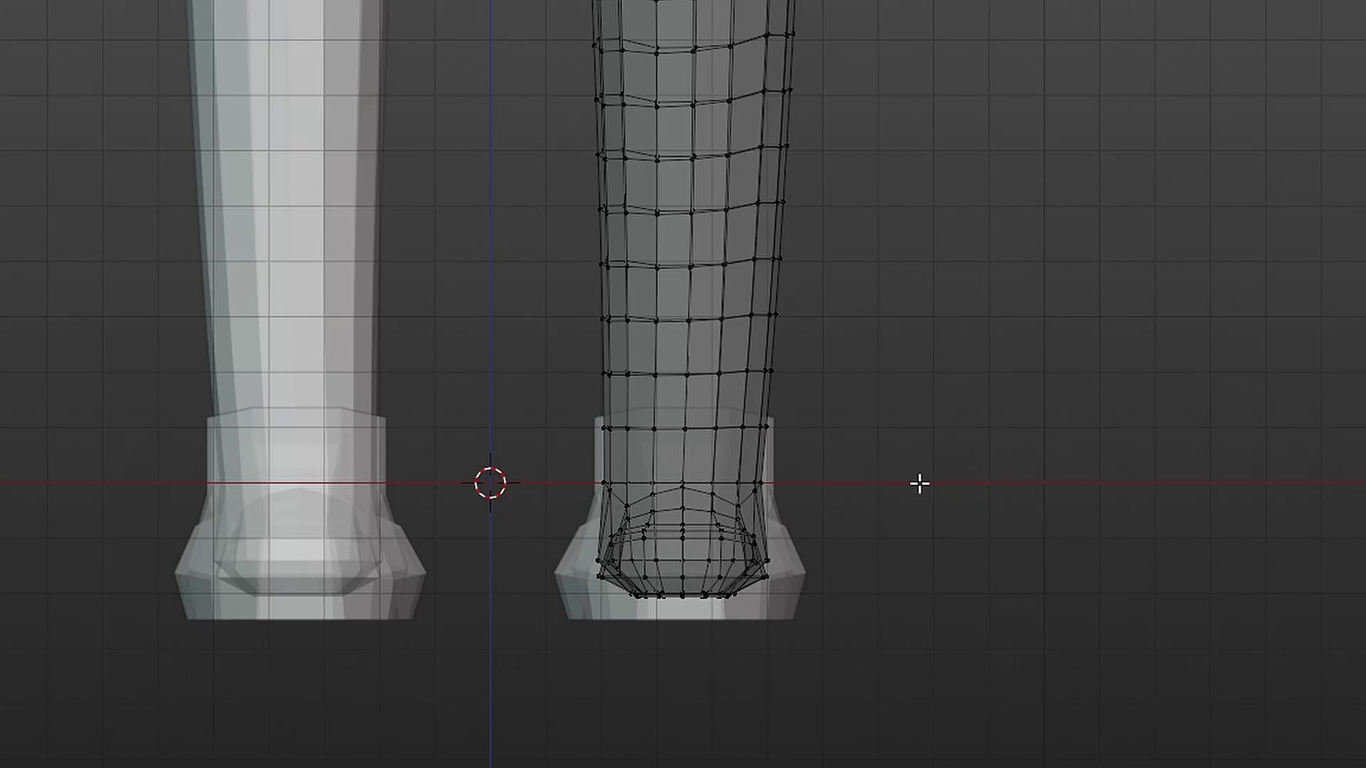
pyautogui.scroll(-4, 905, 491)
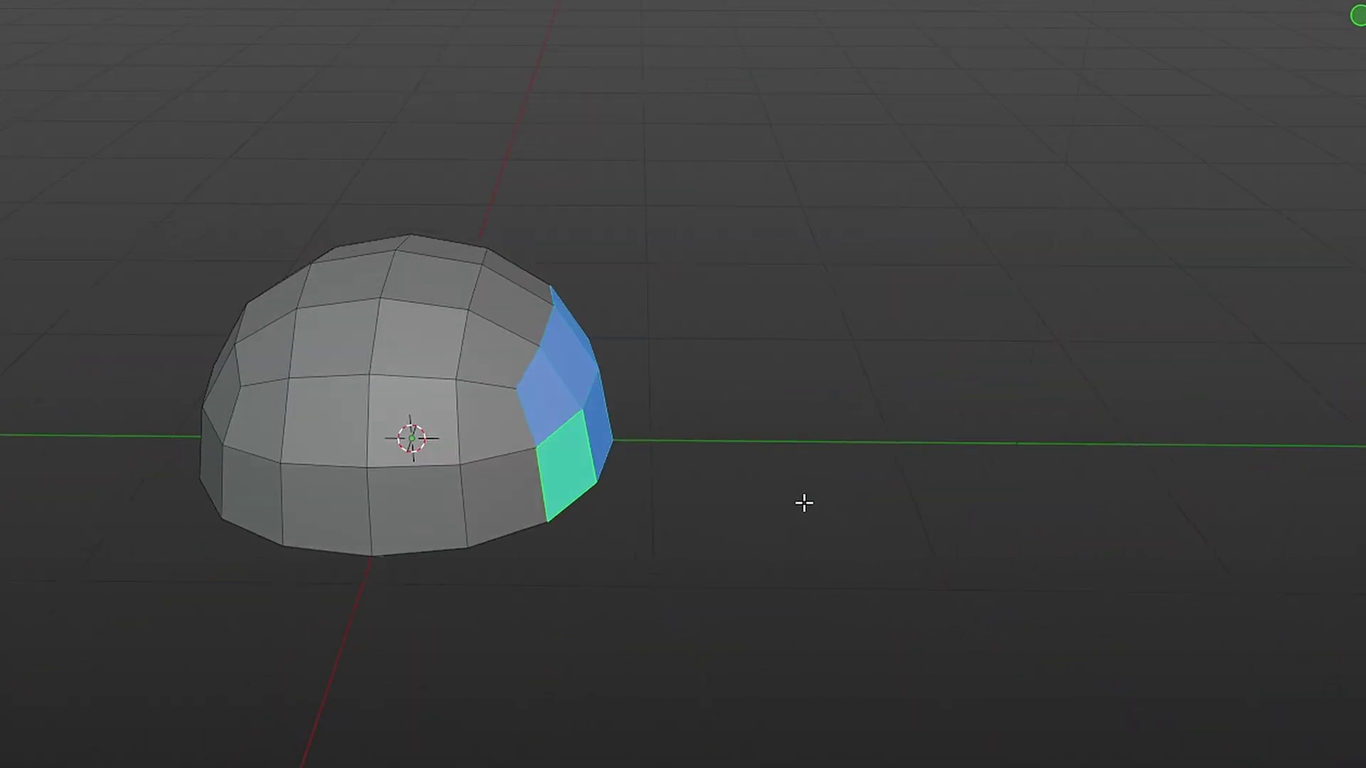
# Pull the shoe's end faces outward and delete the selected ankle faces.
pyautogui.click(1074, 474)
pyautogui.press('KP_1')
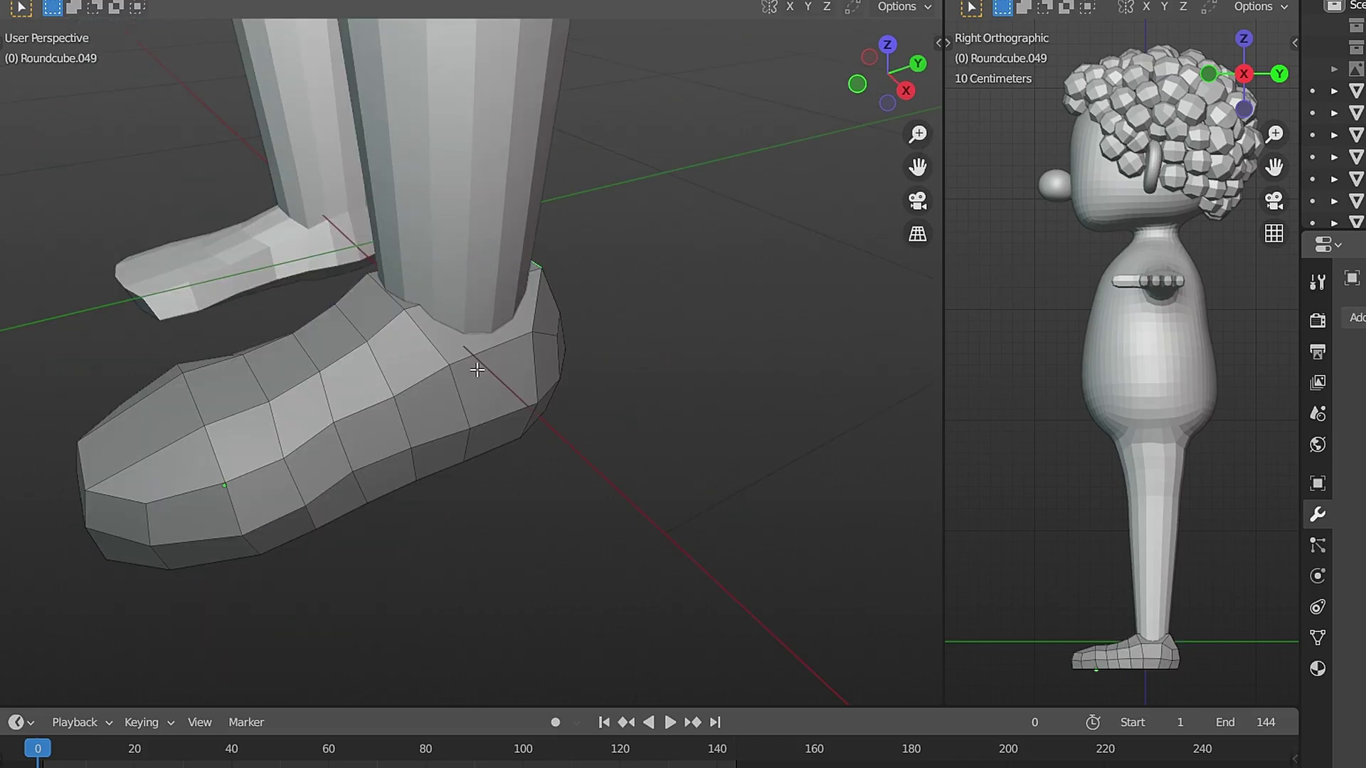
pyautogui.press('KP_3')
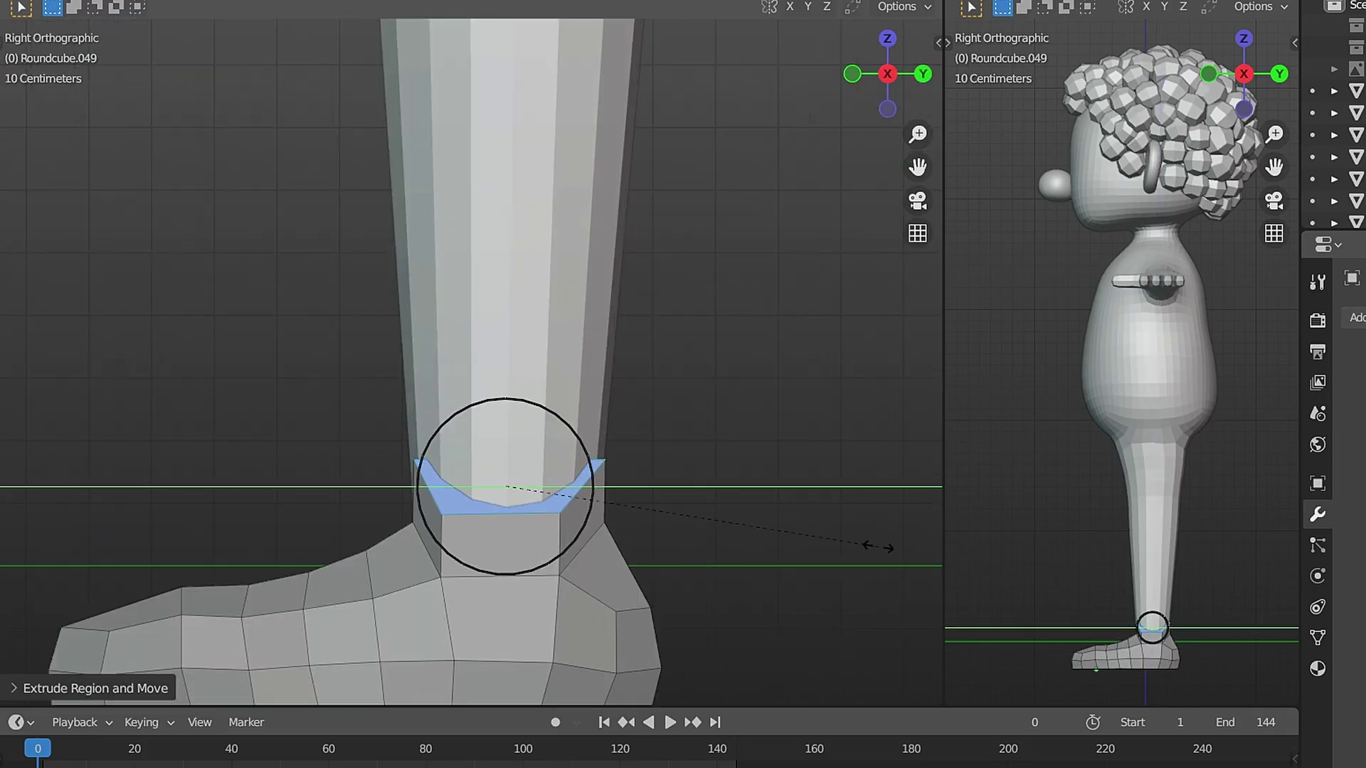
pyautogui.moveTo(708, 483); pyautogui.dragTo(604, 356, button='middle')
pyautogui.press('x')
pyautogui.click(604, 356)
# Play the rigged reference character's animation and look closer at its red boot.
pyautogui.scroll(3, 646, 483)
pyautogui.scroll(-5, 646, 483)
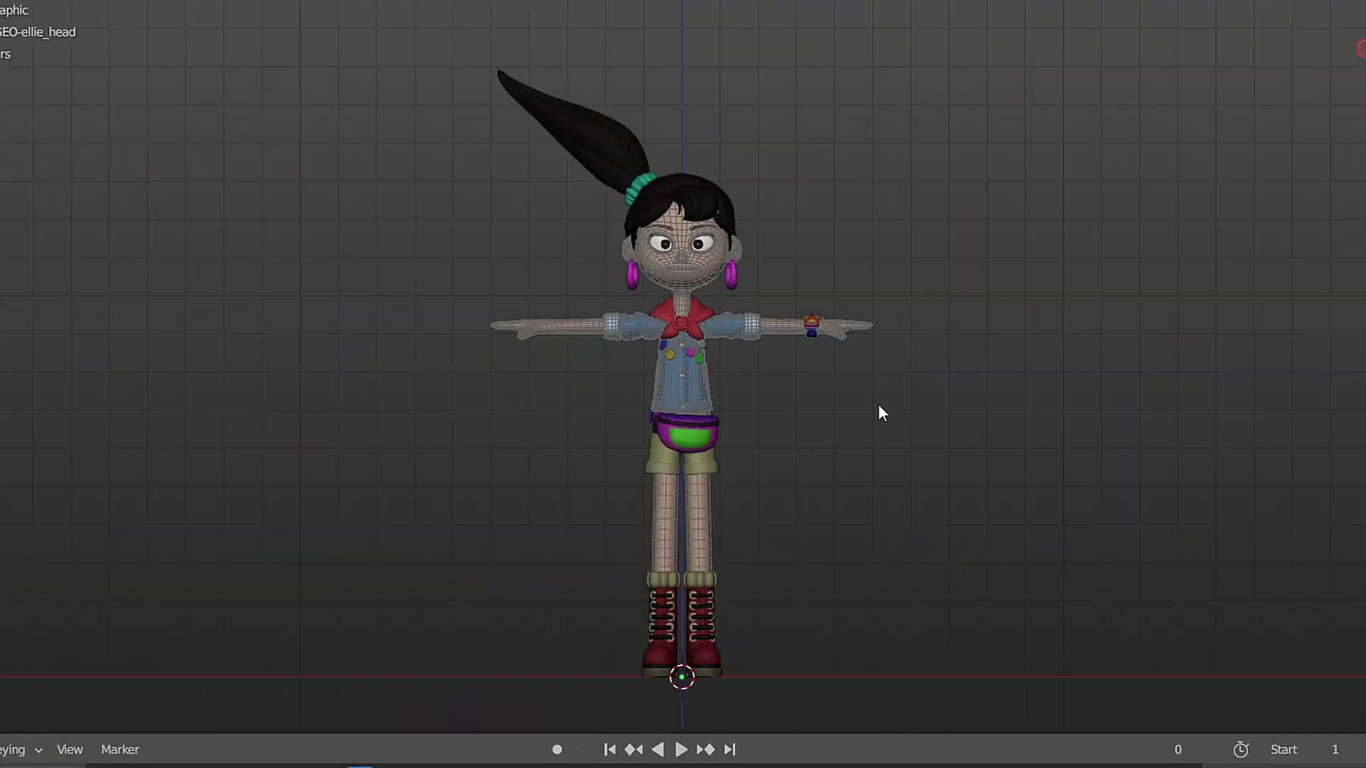
pyautogui.scroll(5, 878, 405)
pyautogui.press('space')
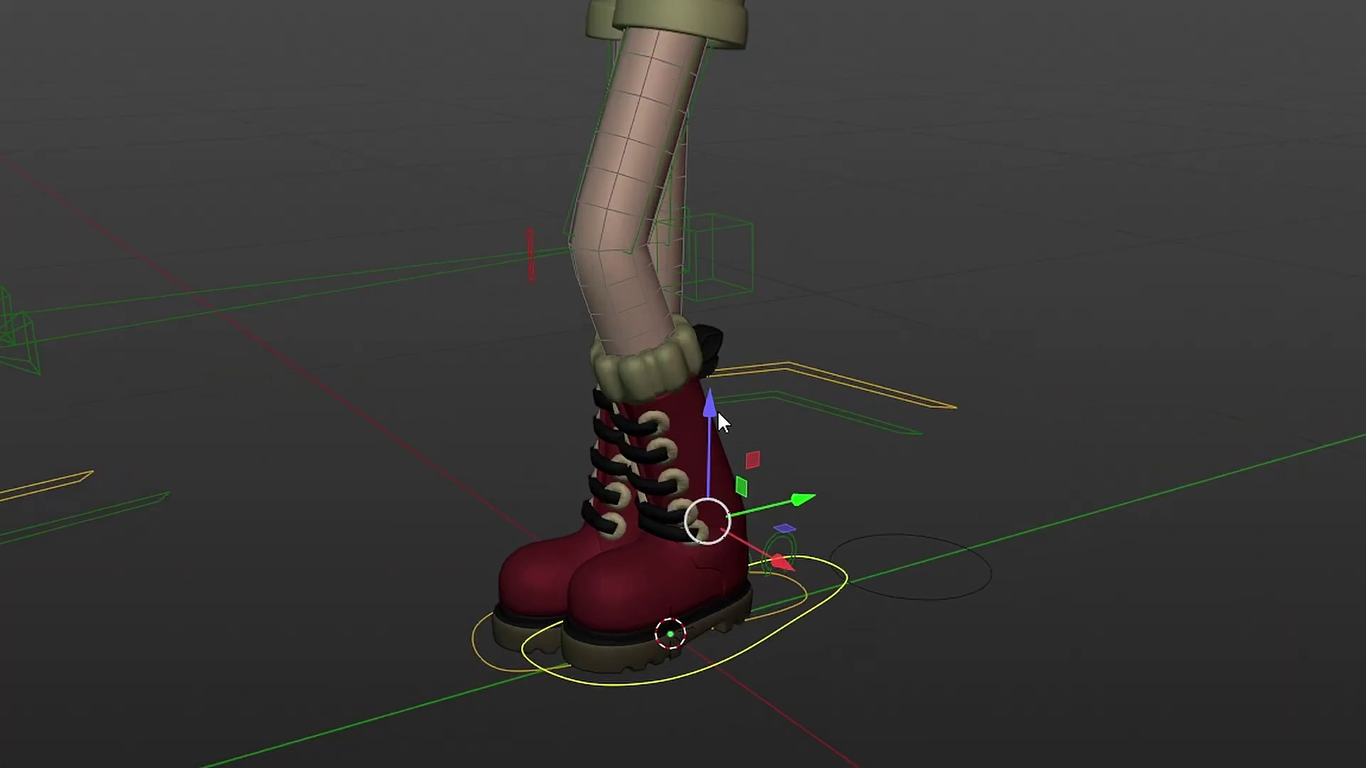
pyautogui.moveTo(717, 409); pyautogui.dragTo(594, 534, button='middle')
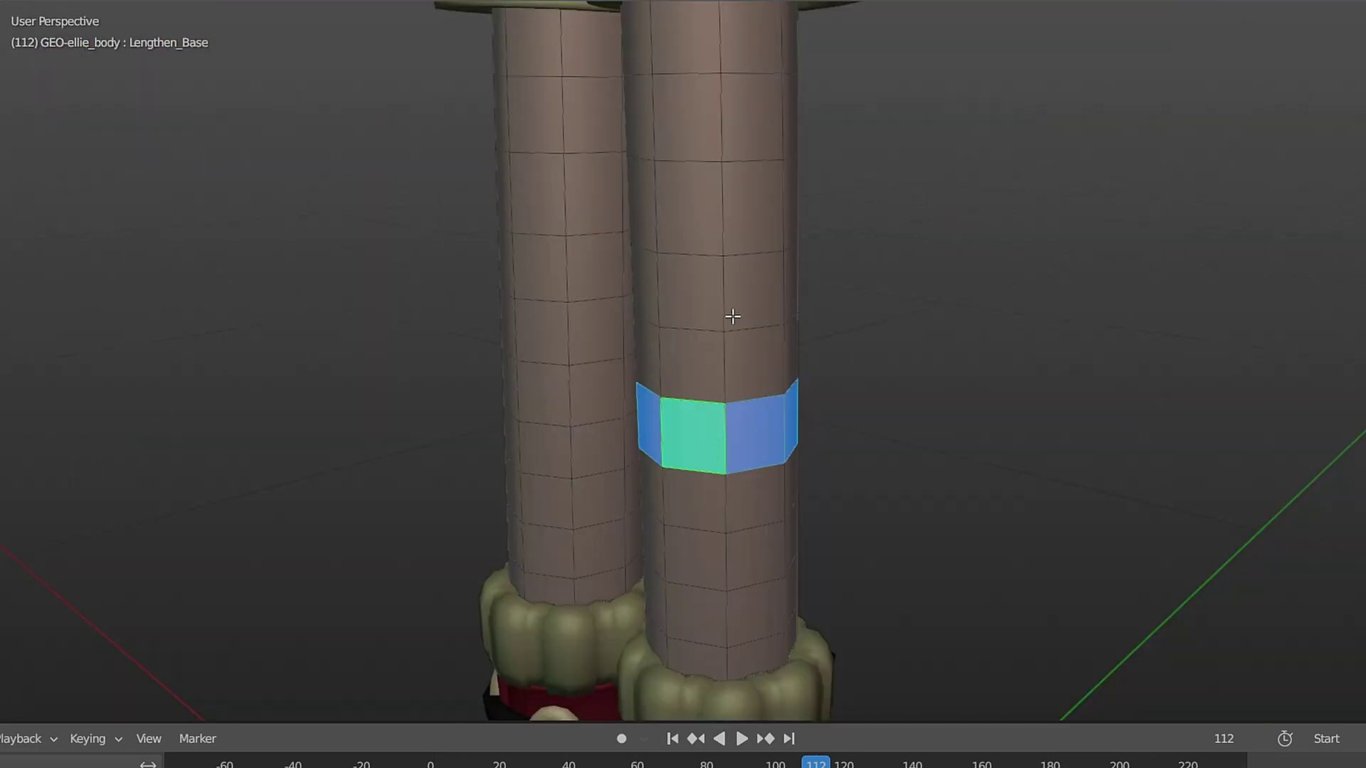
# Select the face loop around the neck, then zoom in on the boy's eyes.
pyautogui.keyDown('alt'); pyautogui.click(733, 316); pyautogui.keyUp('alt')
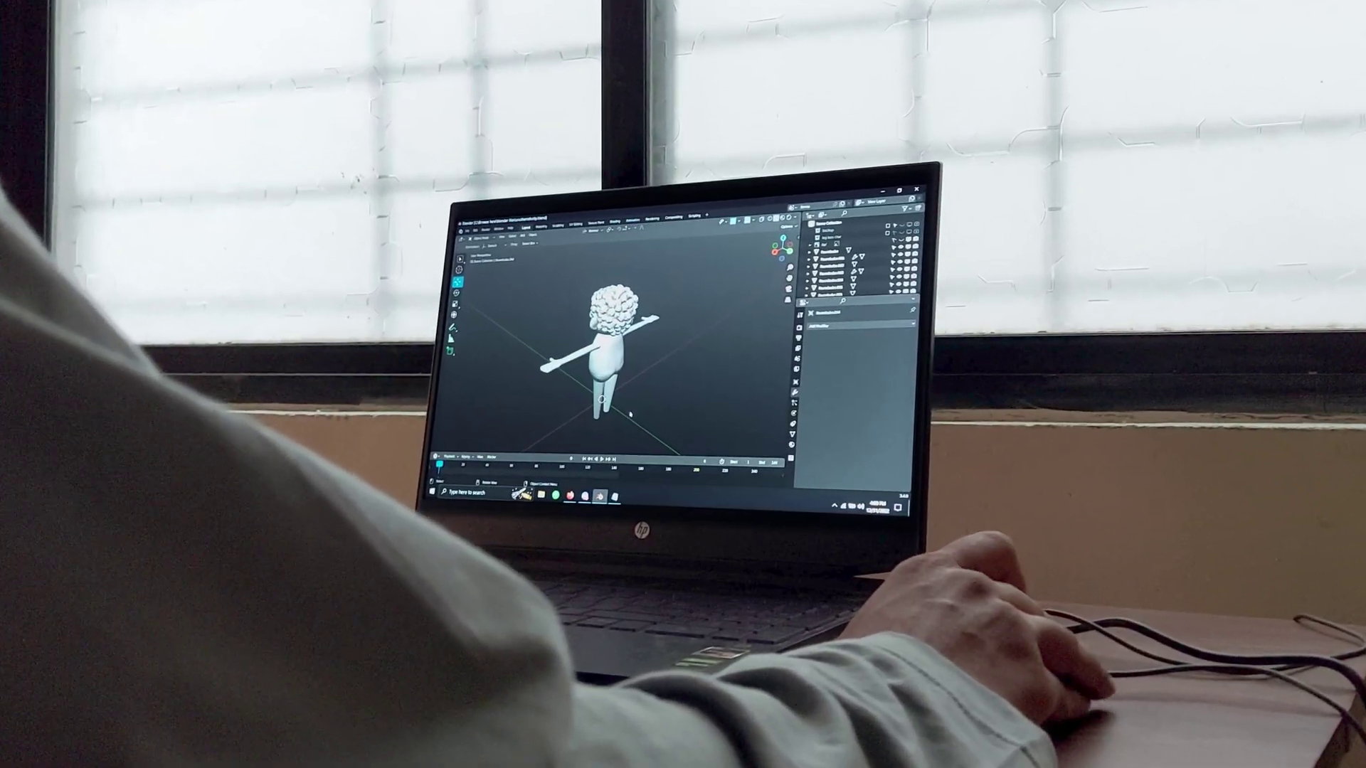
pyautogui.scroll(5, 612, 359)
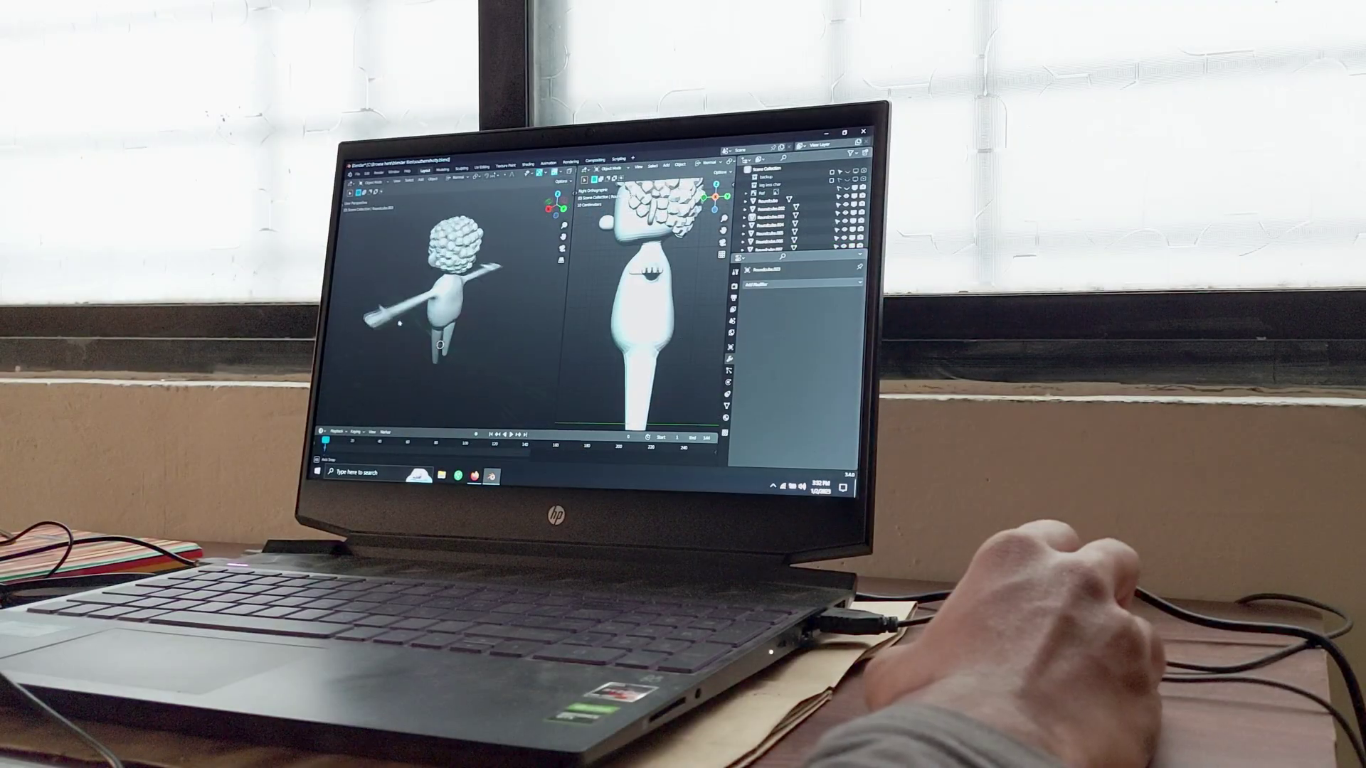
pyautogui.scroll(2, 461, 357)
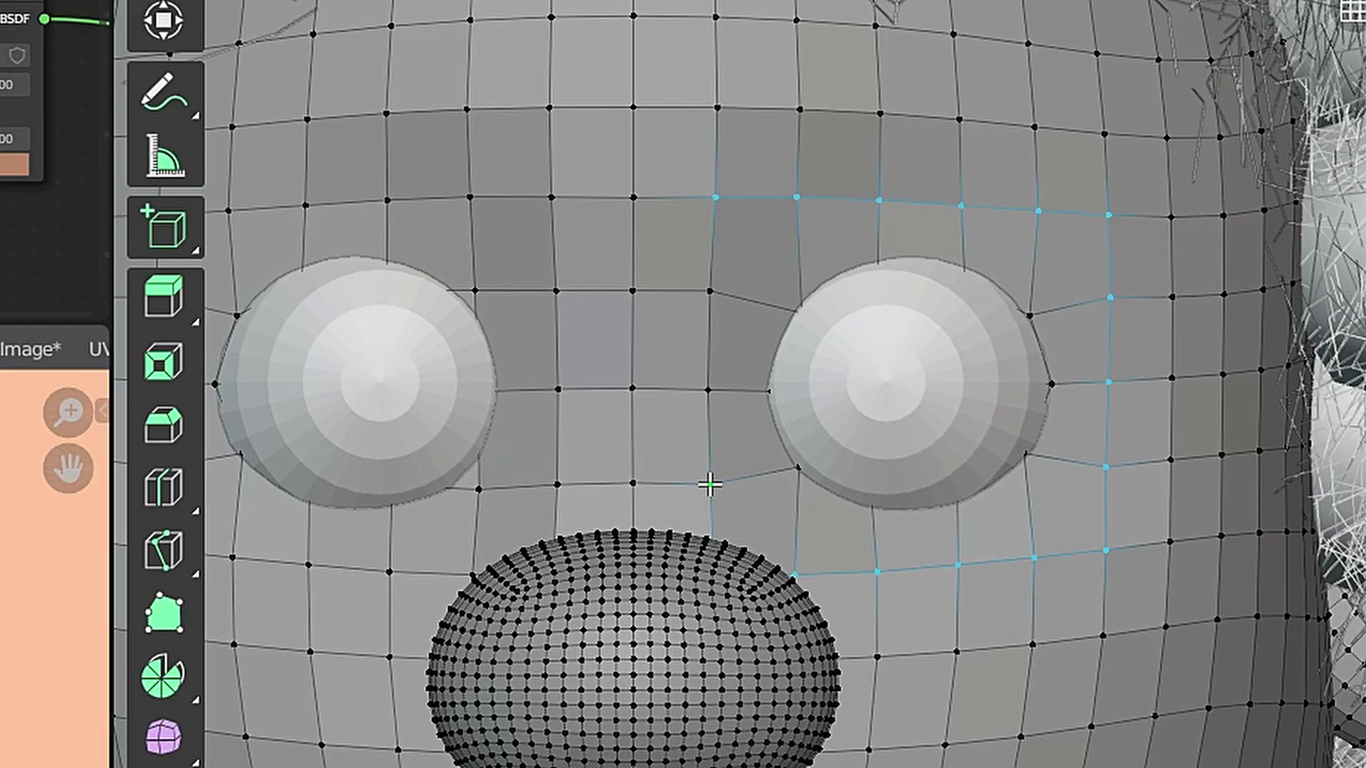
# Mark the chosen edges along the arm's underside and around the hand as a UV seam.
pyautogui.scroll(-2, 912, 446)
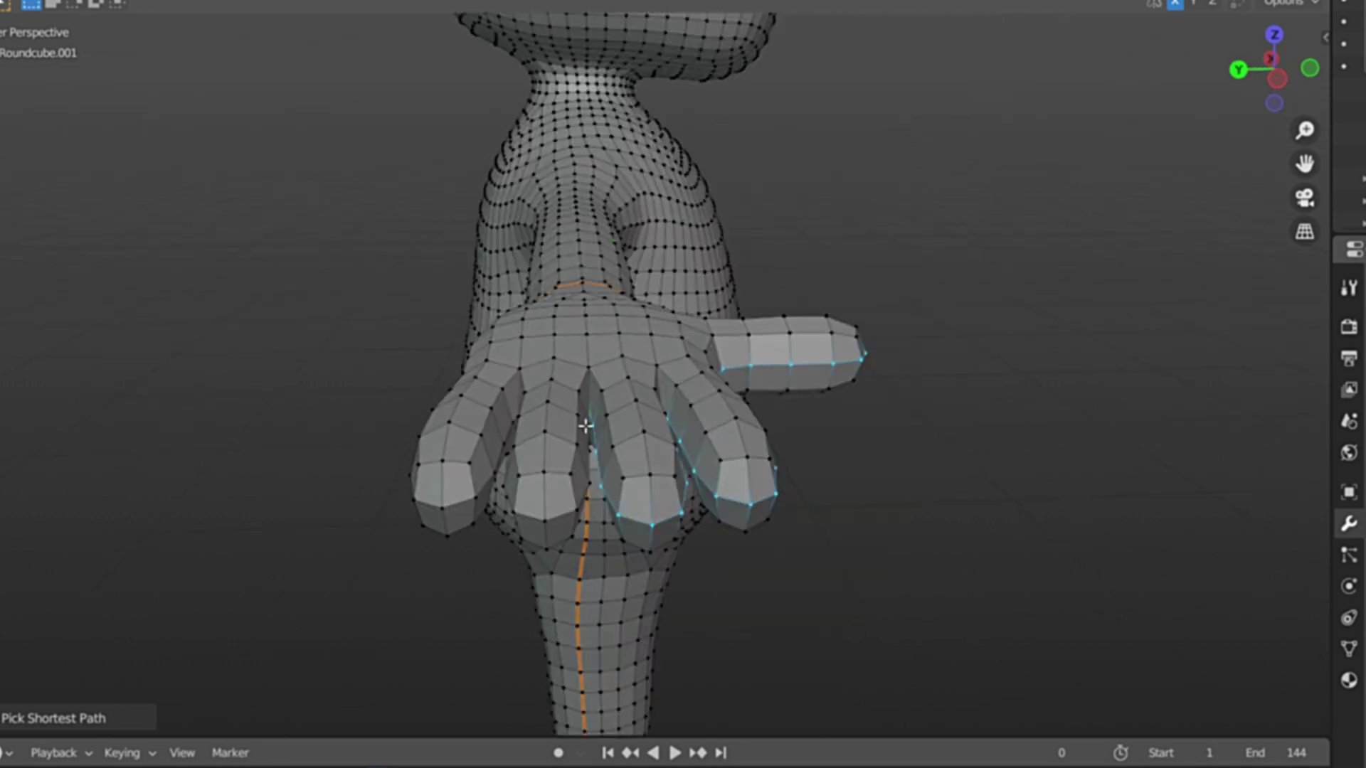
pyautogui.scroll(-5, 585, 426)
pyautogui.moveTo(473, 479); pyautogui.dragTo(541, 470, button='middle')
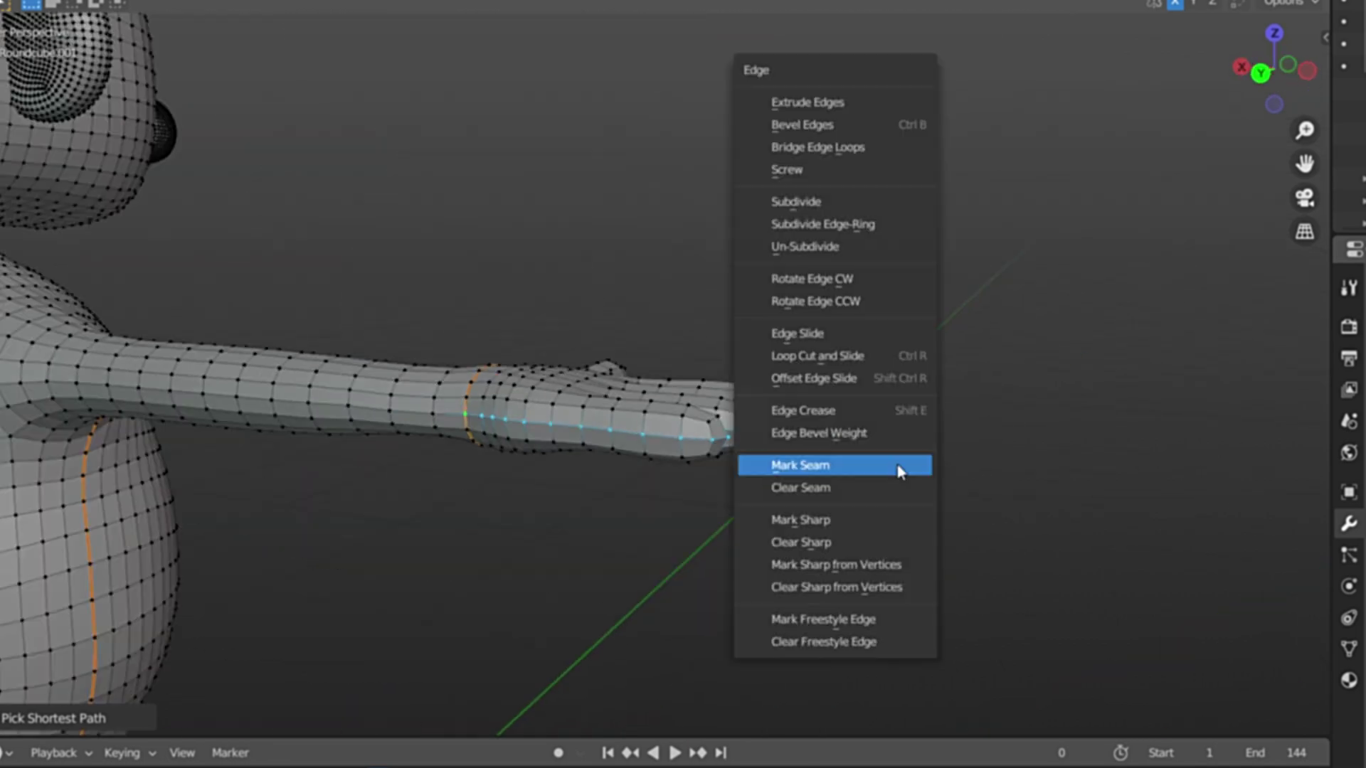
pyautogui.click(900, 466)
pyautogui.moveTo(899, 466); pyautogui.dragTo(406, 428, button='middle')
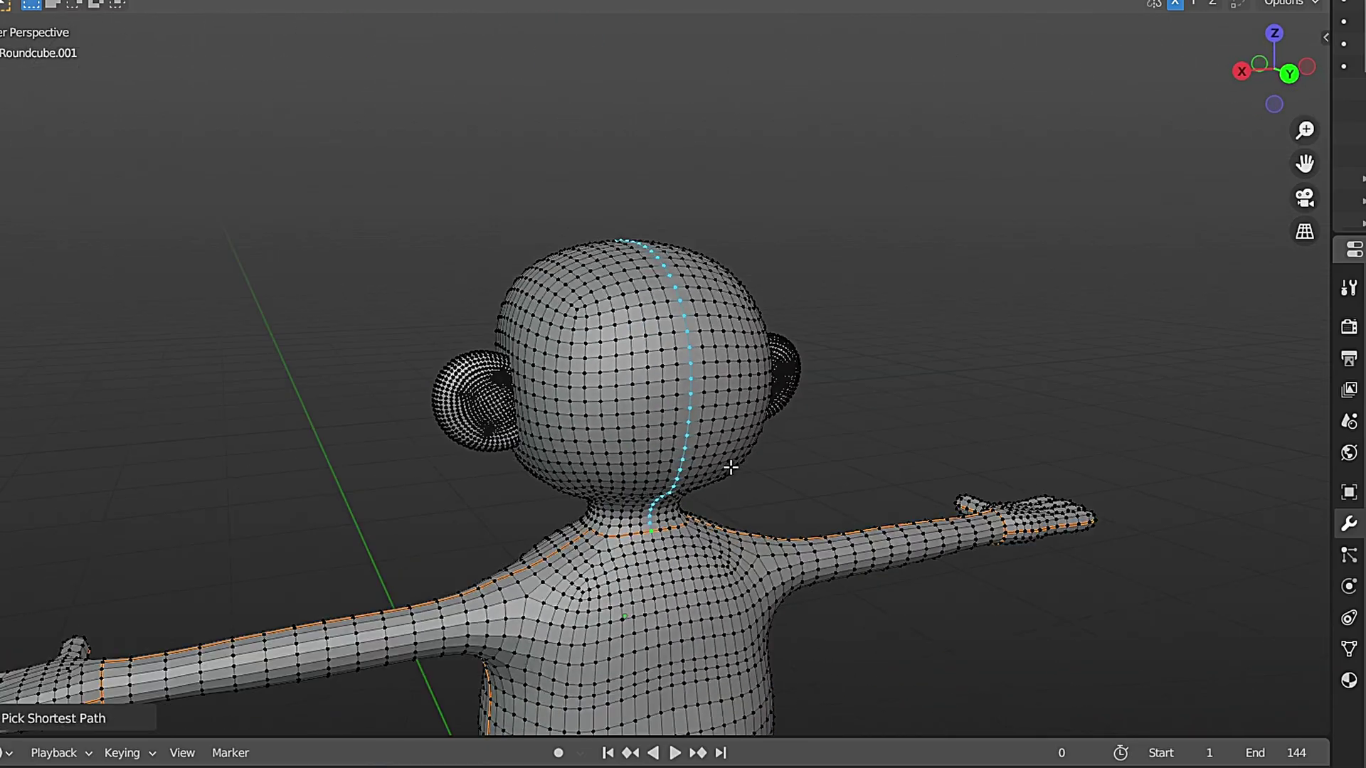
pyautogui.moveTo(732, 472); pyautogui.dragTo(768, 489, button='middle')
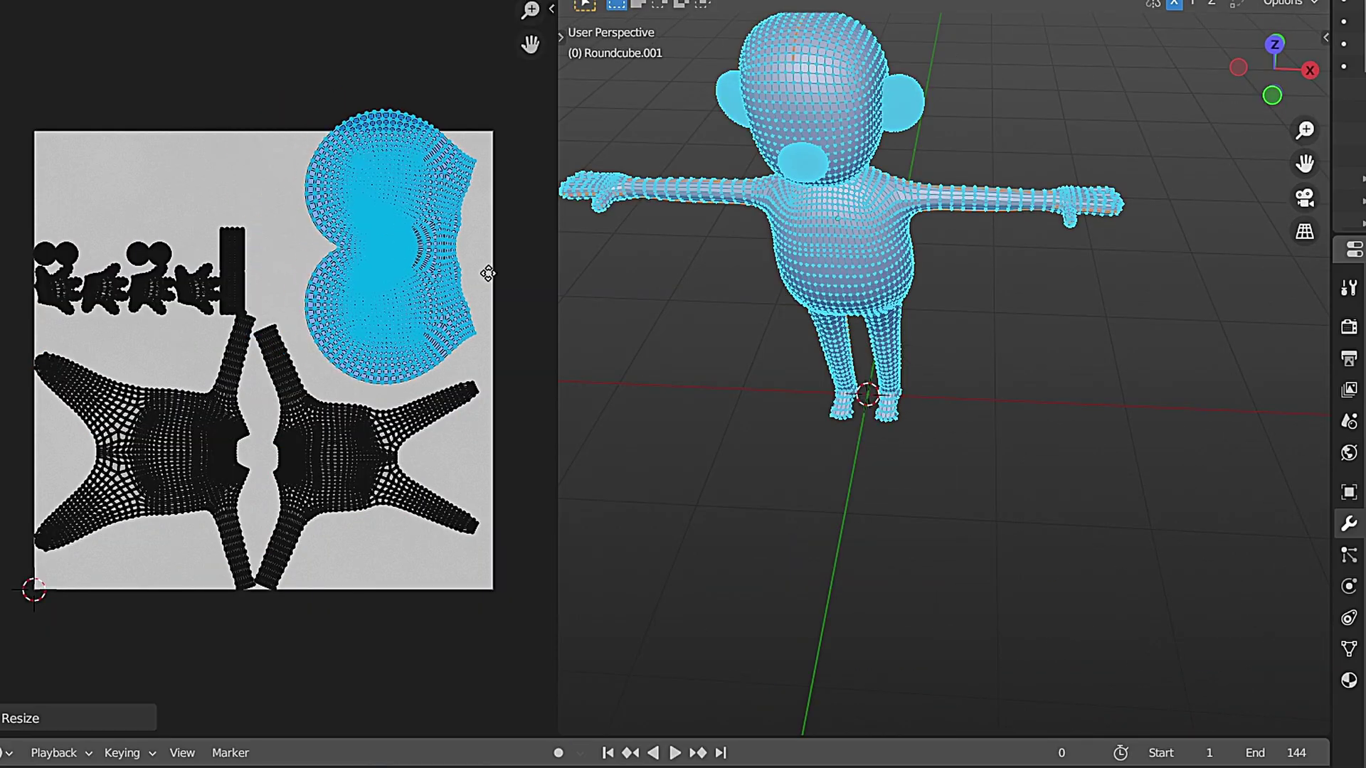
# Select the hand island in the UV layout and fit the whole texture in view.
pyautogui.click(269, 251)
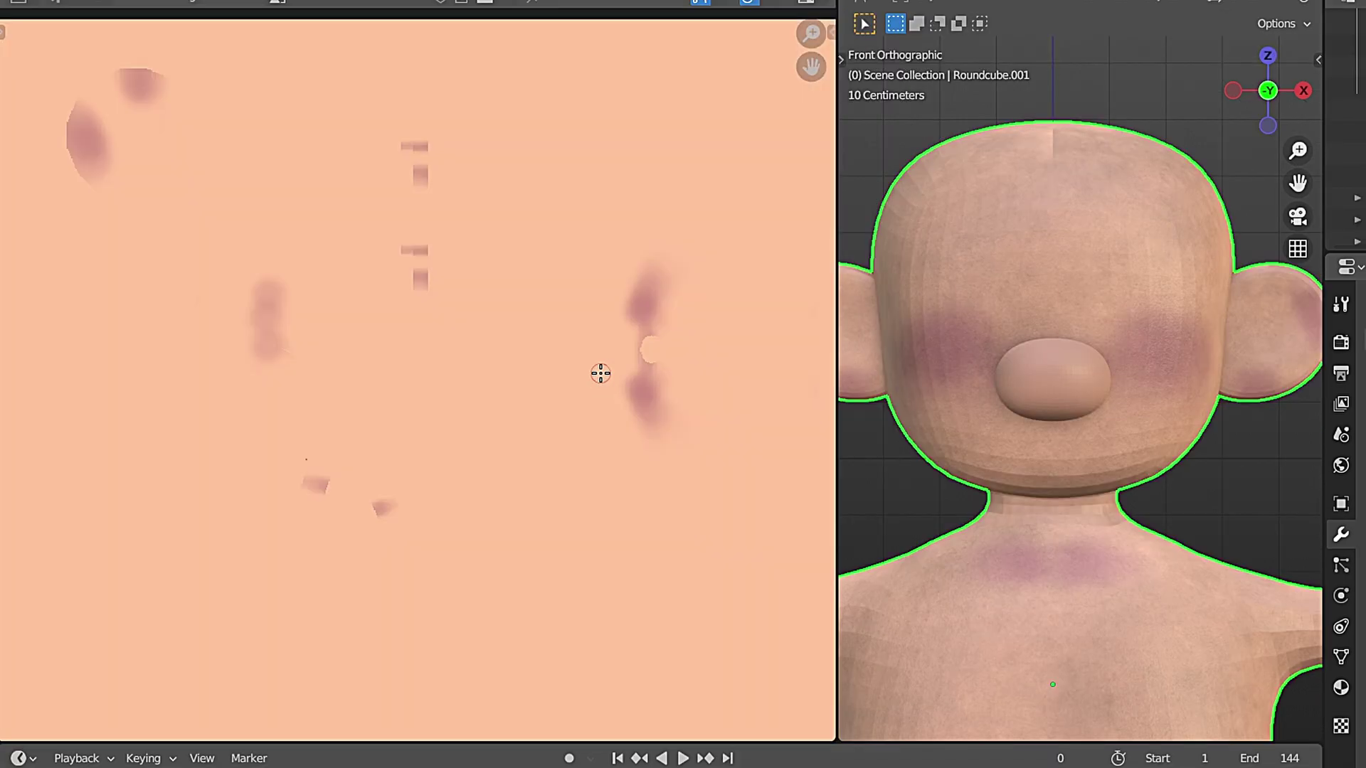
pyautogui.press('Home')
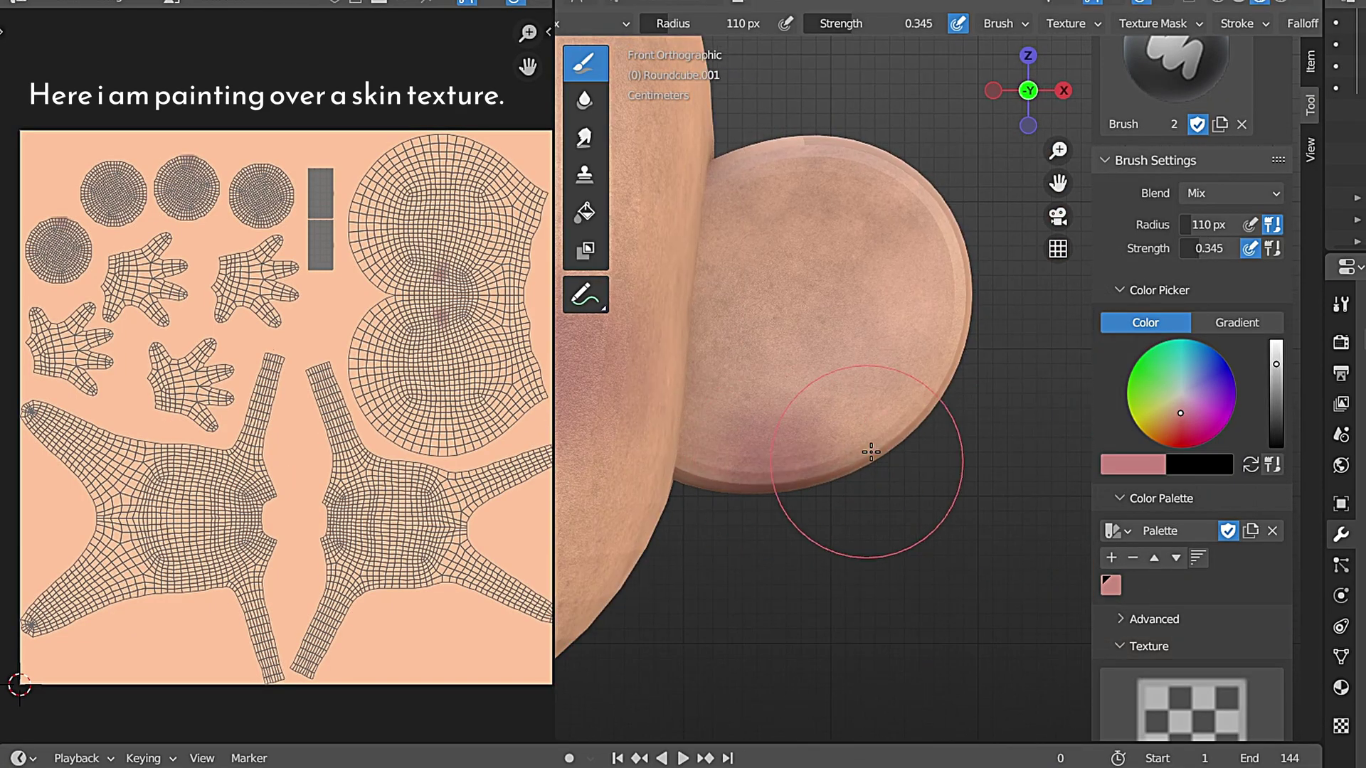
pyautogui.scroll(-4, 871, 451)
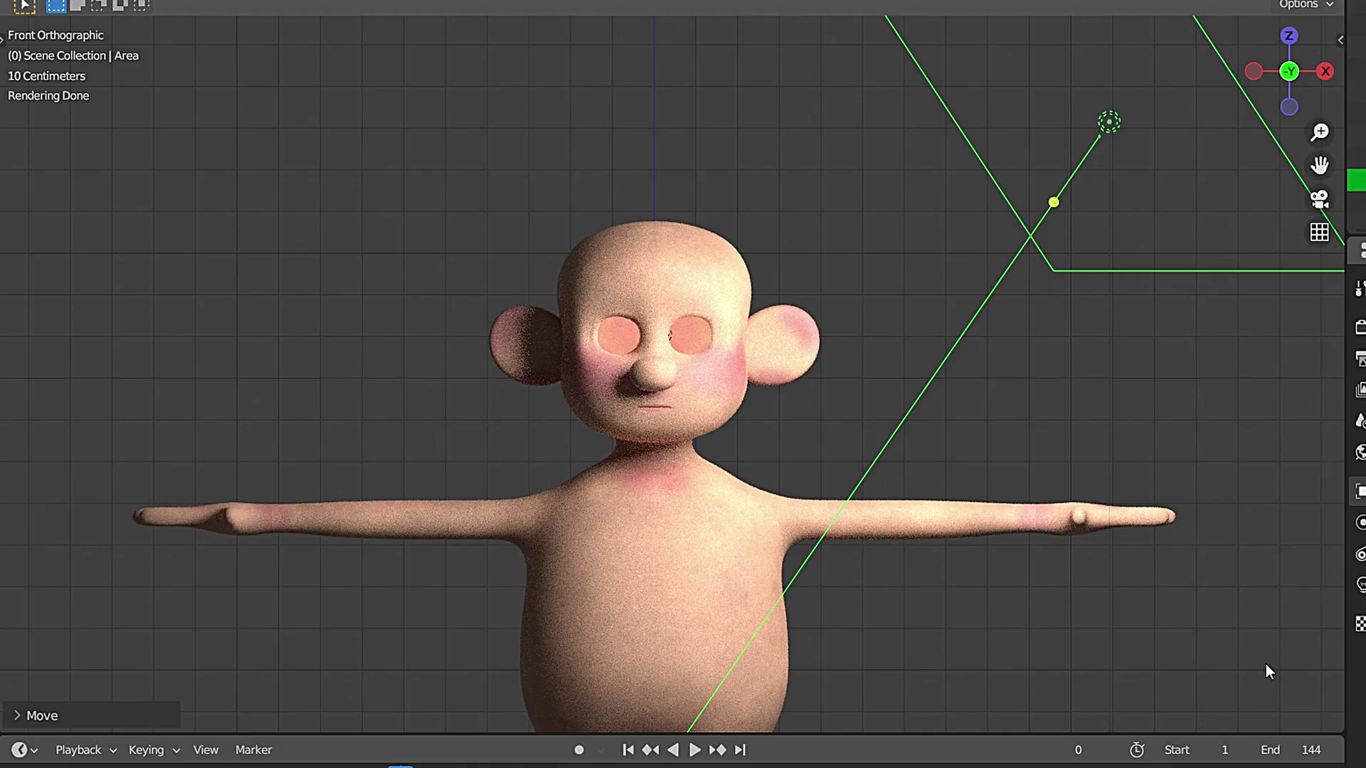
pyautogui.scroll(5, 1266, 664)
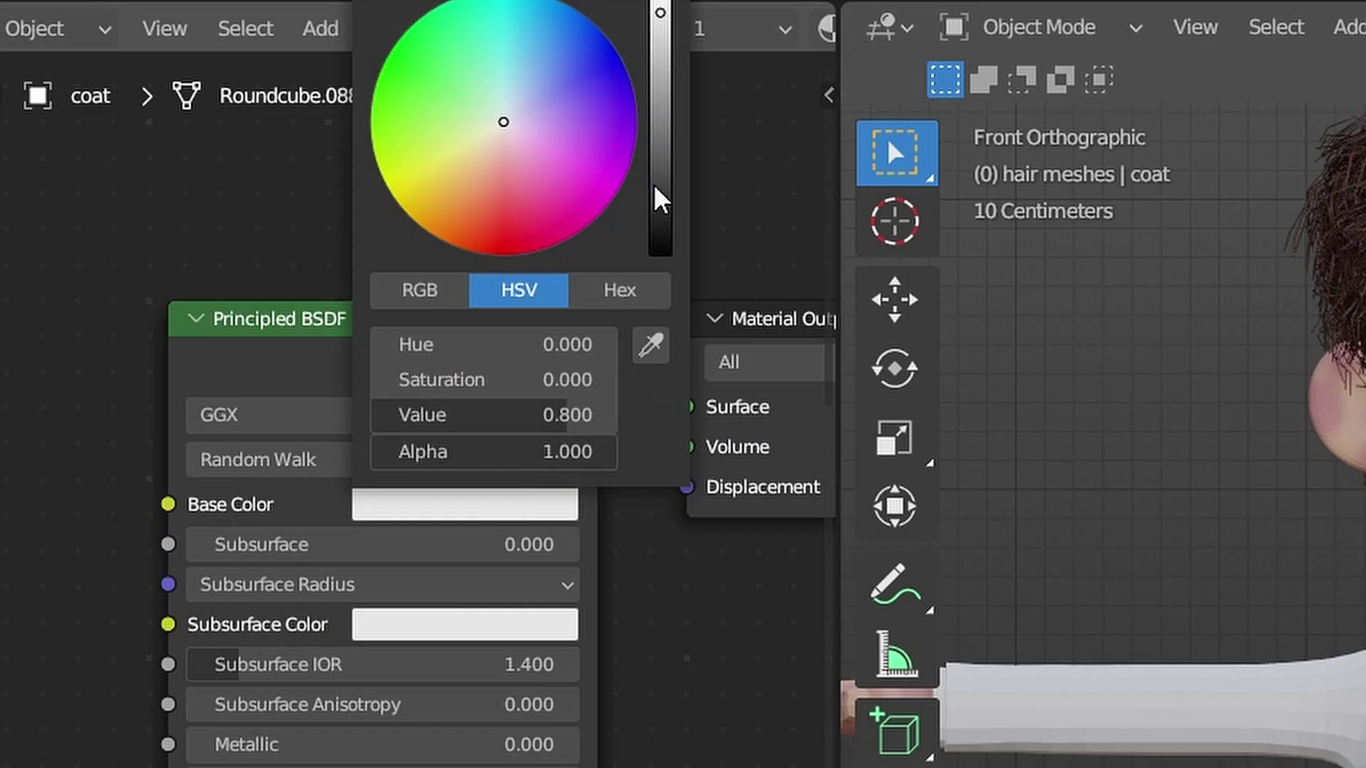
# Darken the base colour to almost black, Value 0.015.
pyautogui.moveTo(656, 198); pyautogui.dragTo(653, 252)
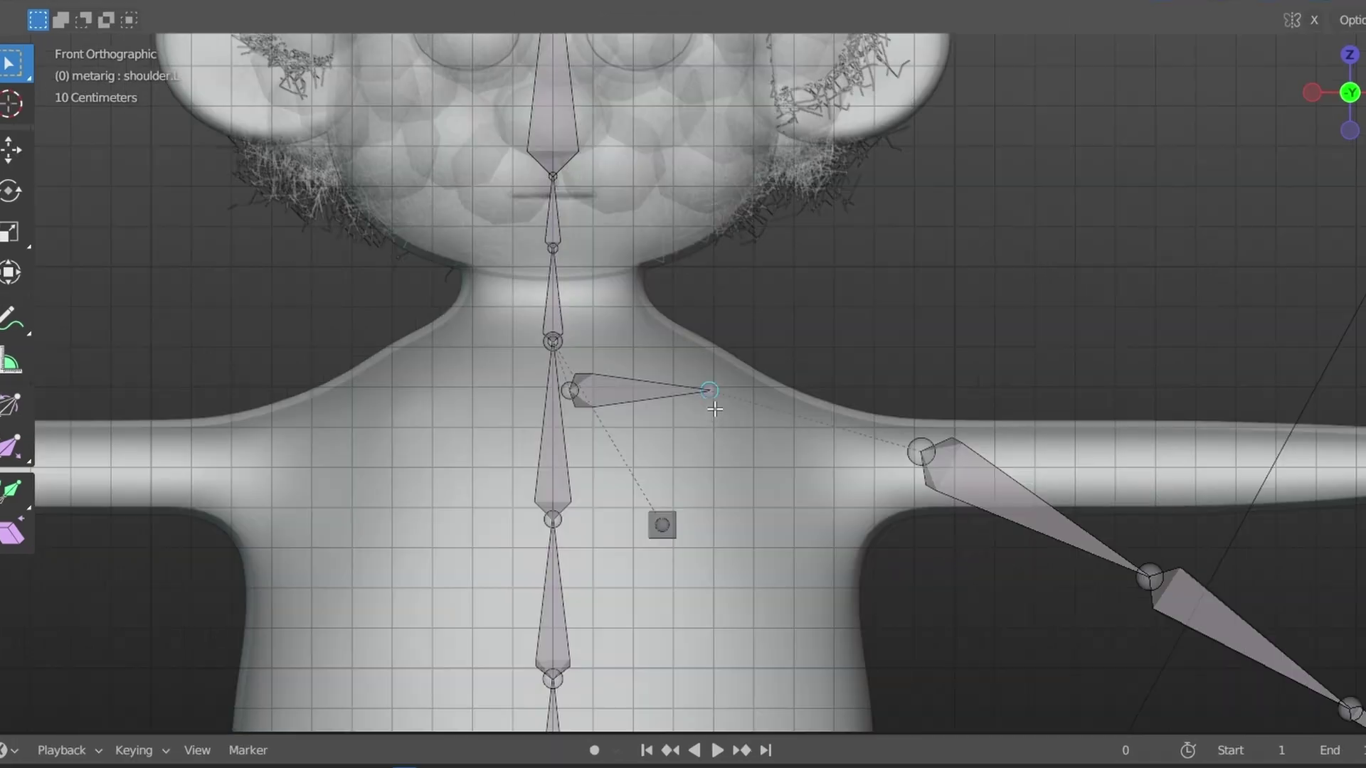
# Move the left shoulder bone's end into place and parent the meshes to the rig with automatic weights.
pyautogui.press('g')
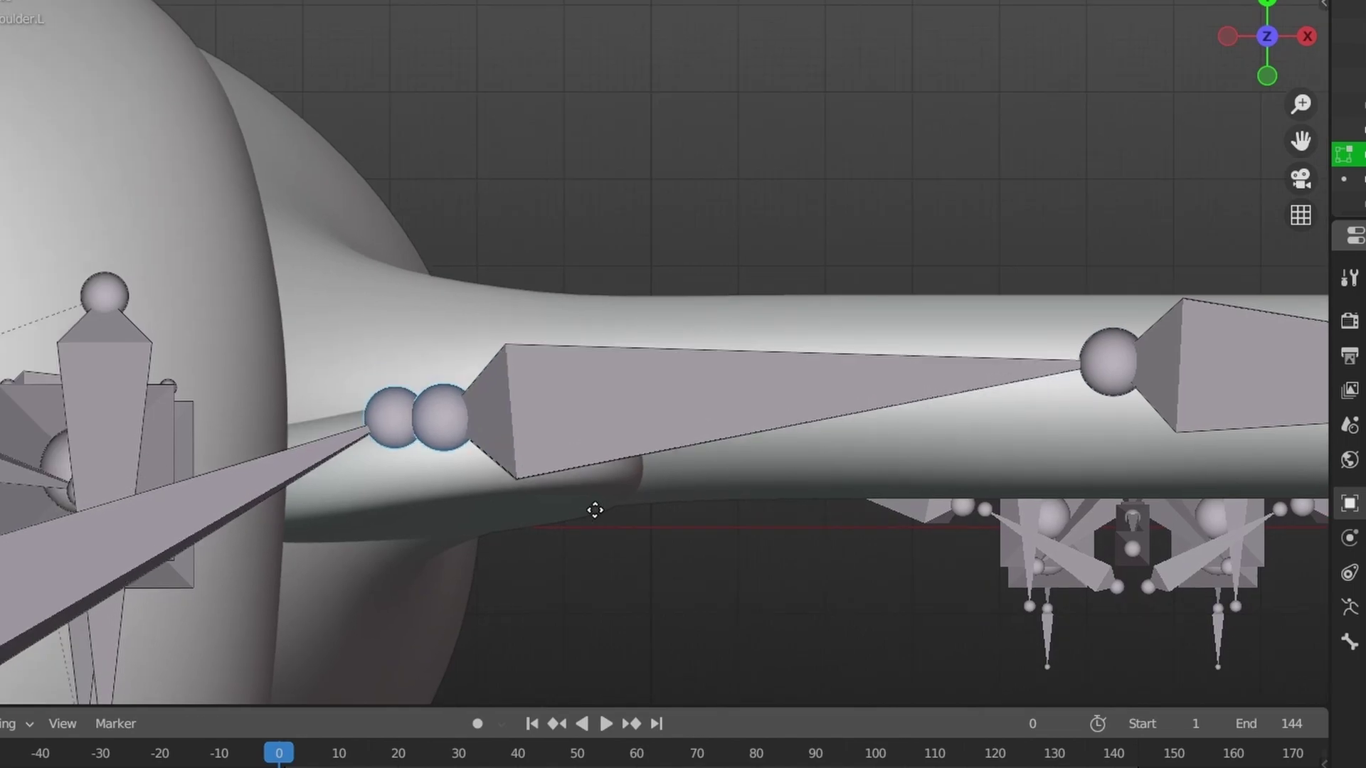
pyautogui.scroll(-5, 595, 510)
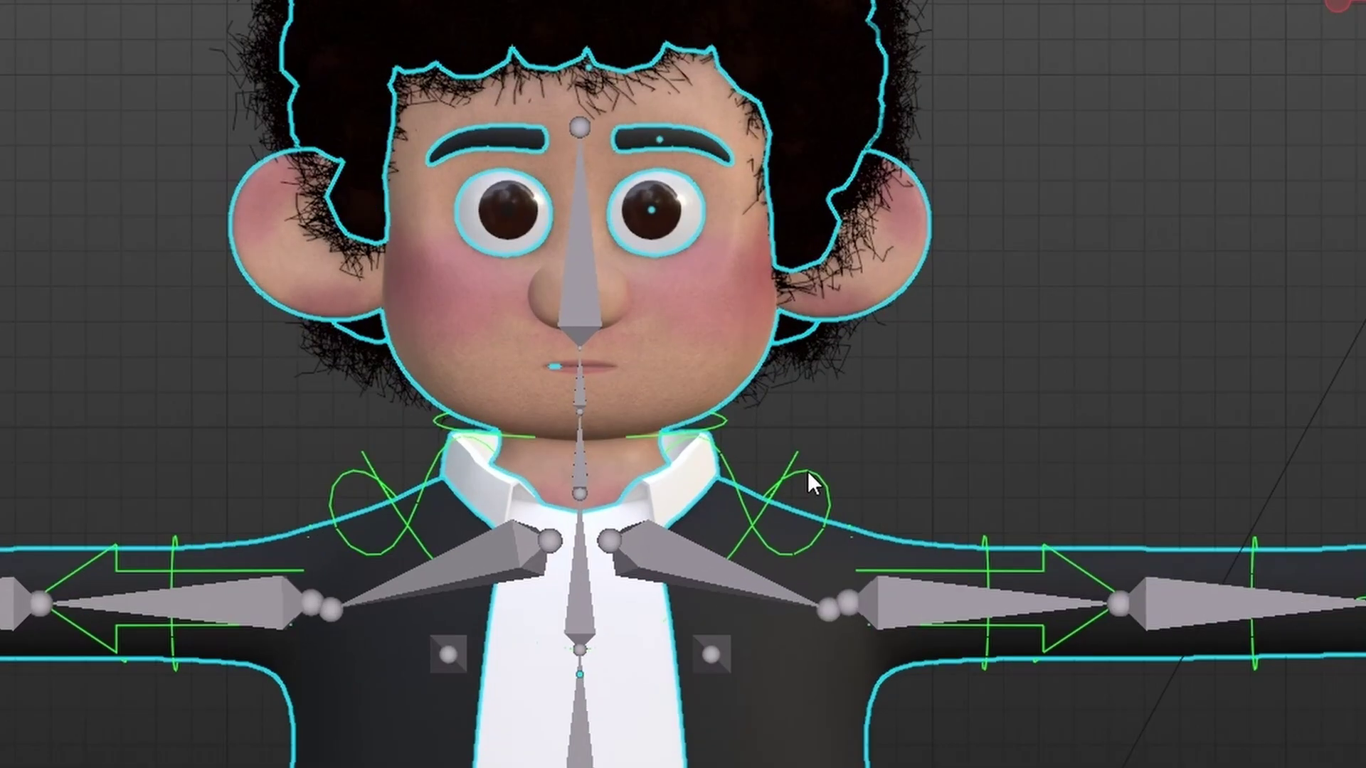
pyautogui.hotkey('ctrl', 'p')
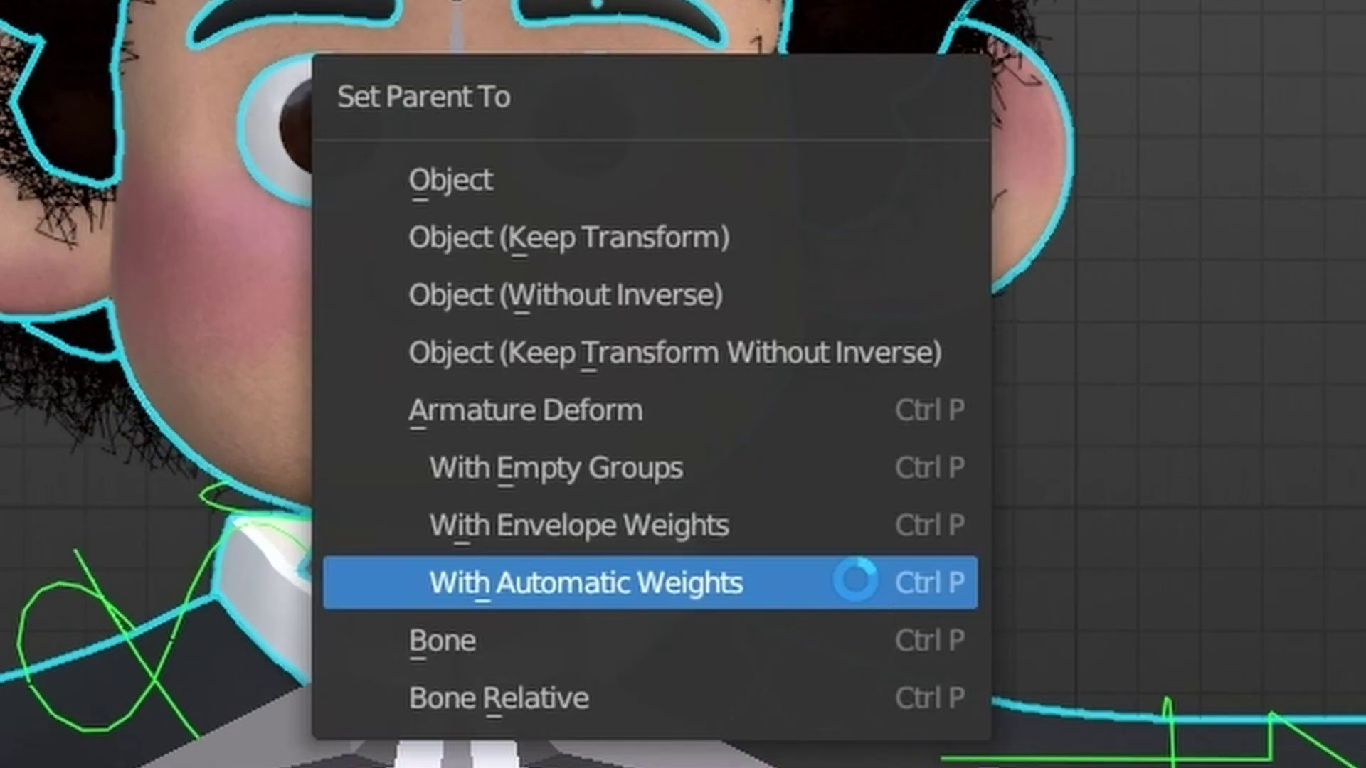
pyautogui.click(853, 582)
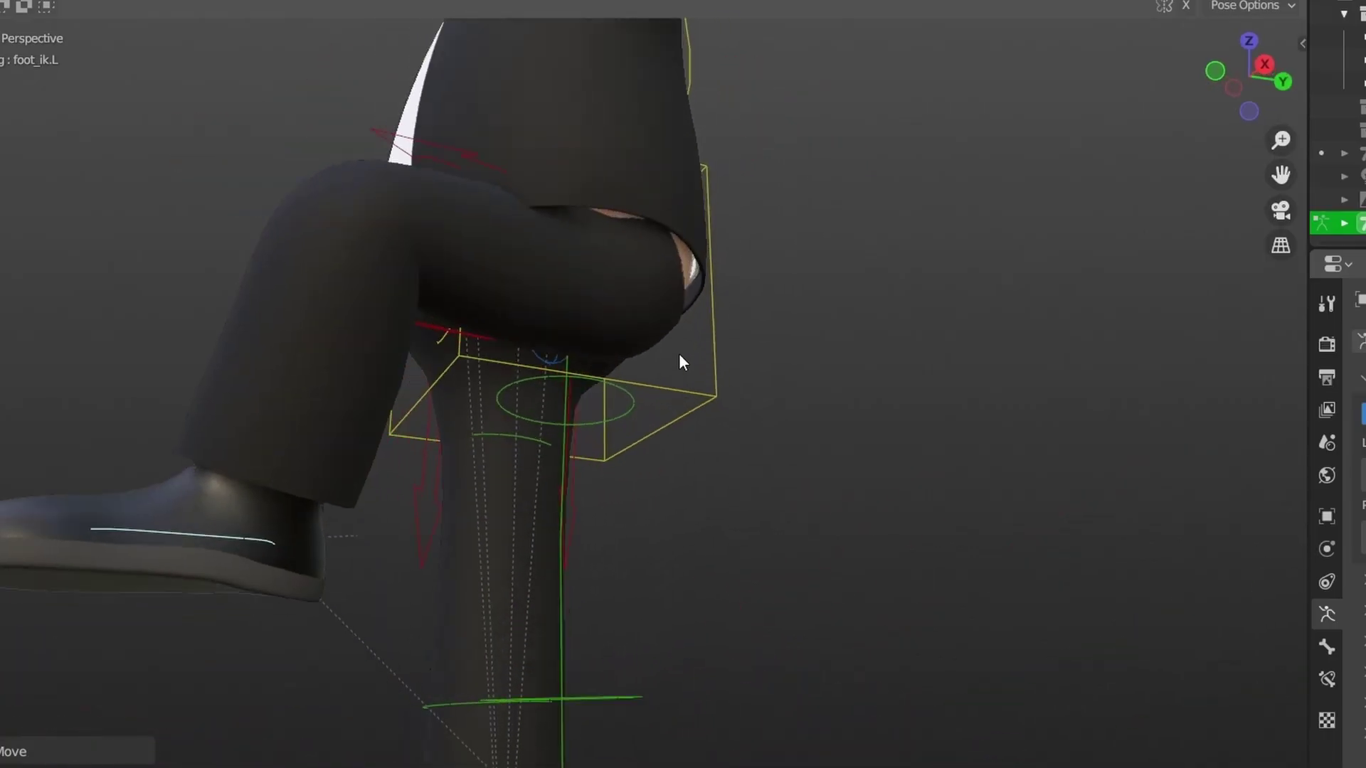
pyautogui.press('KP_1')
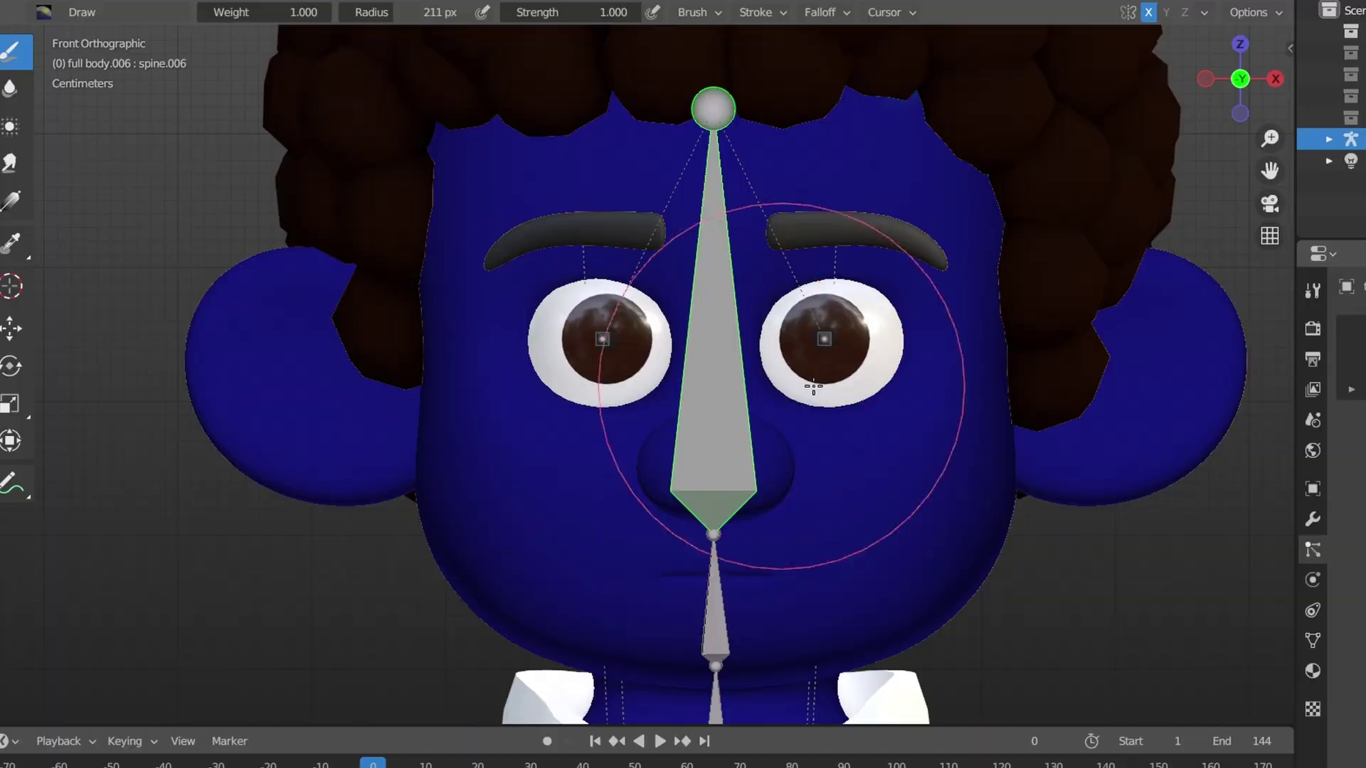
# Paint full weight across the head, then orbit around it to check the coverage.
pyautogui.moveTo(807, 381)
pyautogui.mouseDown()
pyautogui.moveTo(304, 290)
pyautogui.moveTo(1159, 396)
pyautogui.mouseUp()
pyautogui.moveTo(1158, 397)
pyautogui.mouseDown(button='middle')
pyautogui.moveTo(496, 427)
pyautogui.moveTo(778, 391)
pyautogui.moveTo(477, 418)
pyautogui.mouseUp(button='middle')
pyautogui.scroll(-3, 476, 417)
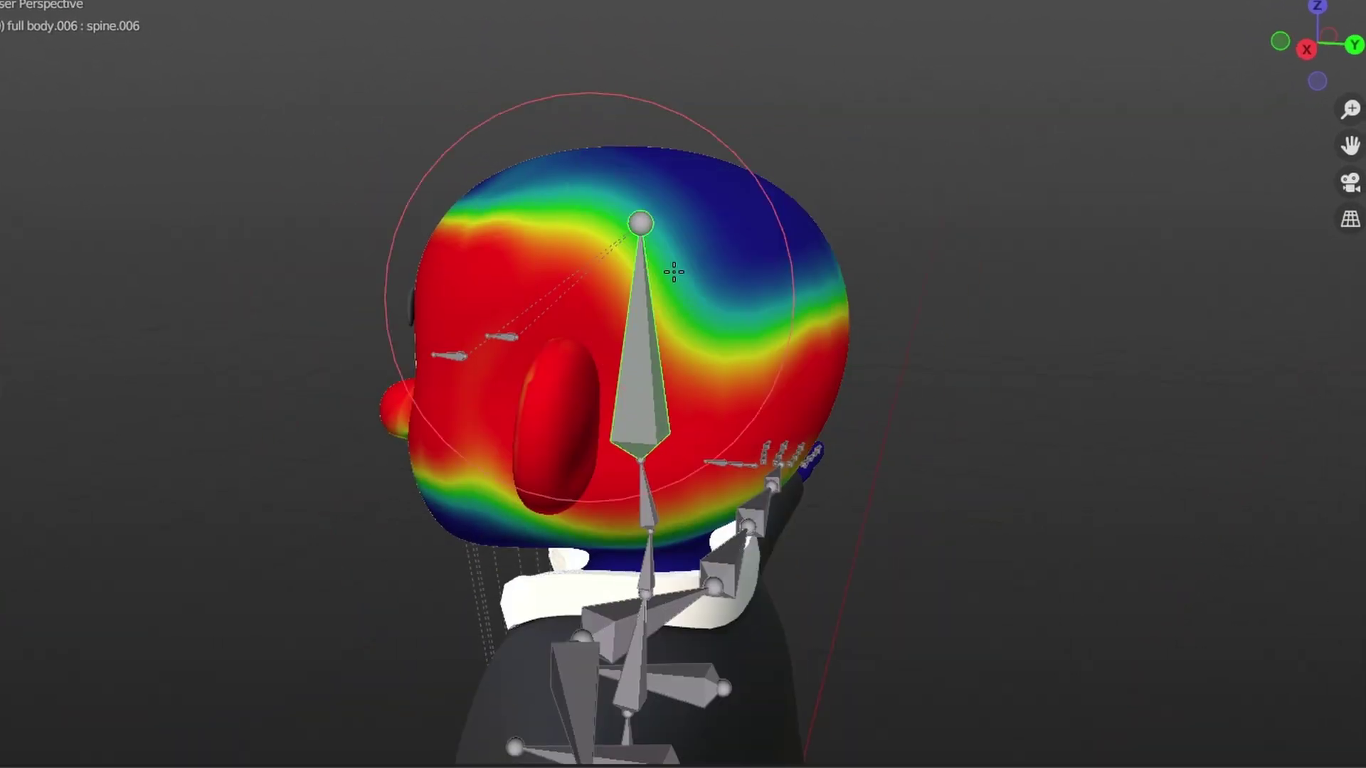
pyautogui.moveTo(640, 457)
pyautogui.mouseDown(button='middle')
pyautogui.moveTo(653, 313)
pyautogui.moveTo(617, 237)
pyautogui.mouseUp(button='middle')
pyautogui.scroll(-3, 868, 238)
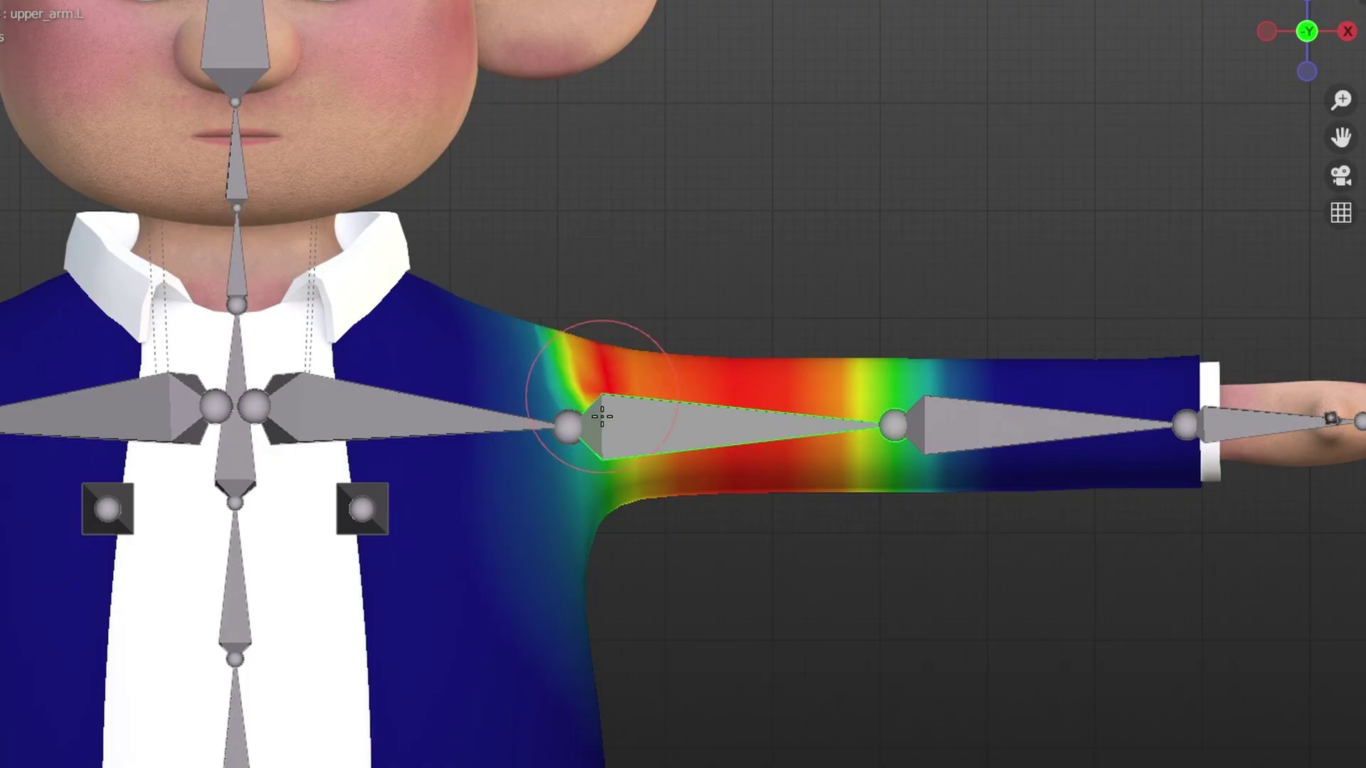
pyautogui.press('KP_7')
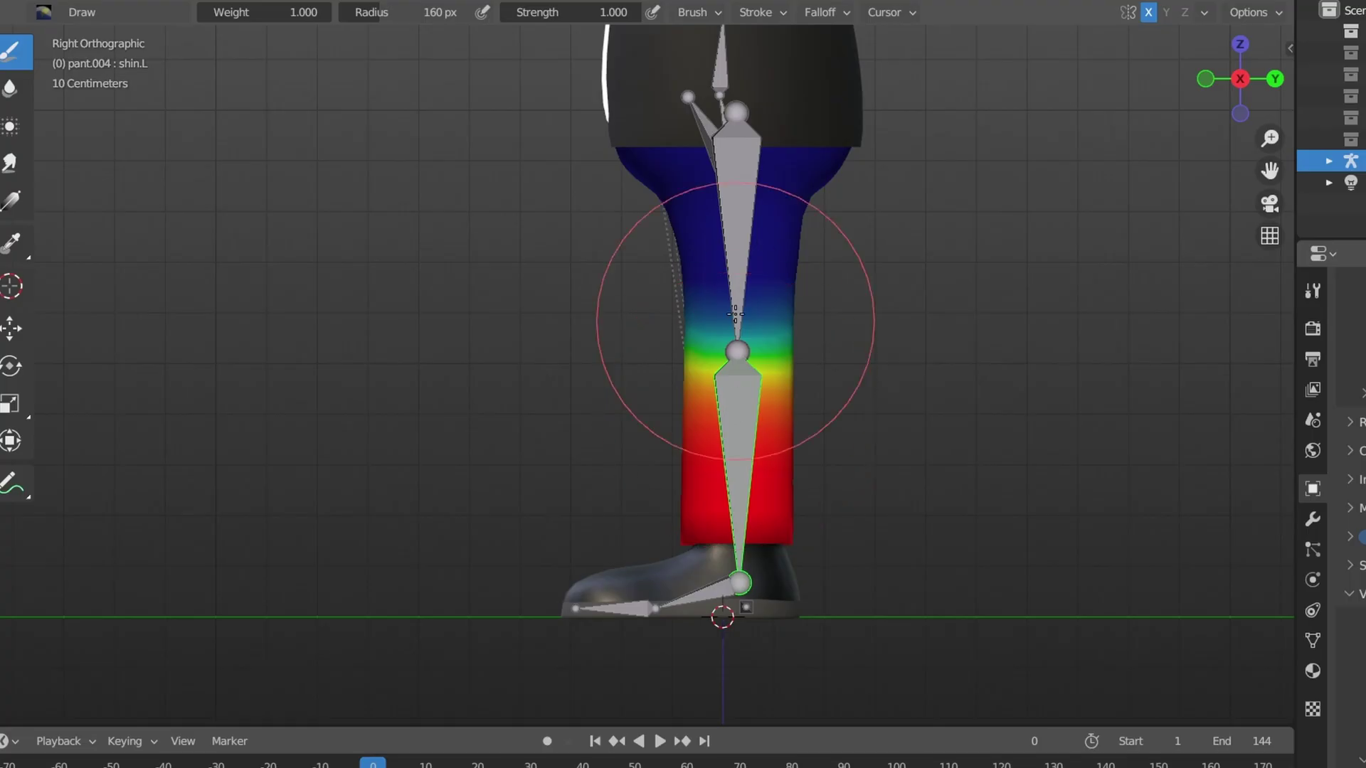
# Paint additional weight onto the left upper arm.
pyautogui.moveTo(732, 382); pyautogui.dragTo(846, 327, button='middle')
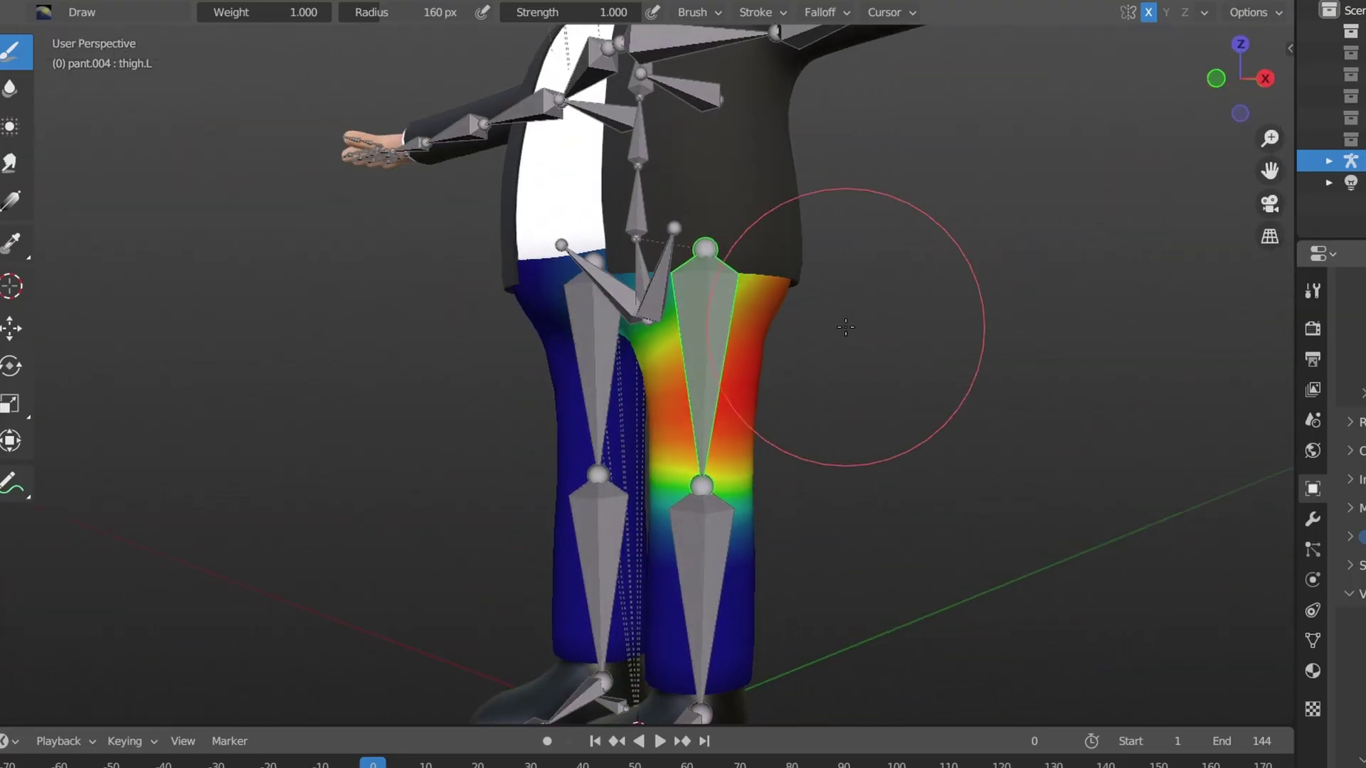
# In Pose Mode, rotate thigh.L to test that the trouser leg bends.
pyautogui.press('KP_3')
pyautogui.hotkey('ctrl', 'Tab')
pyautogui.press('r')
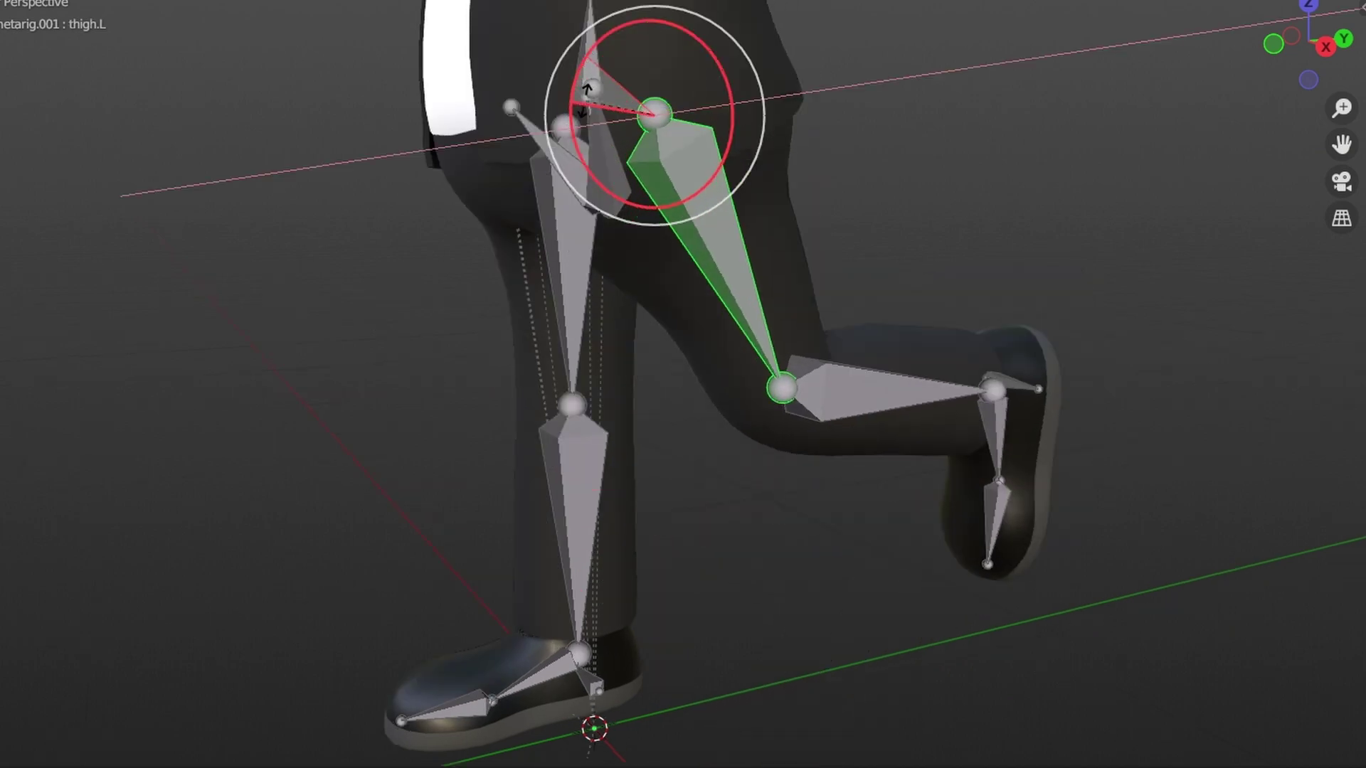
pyautogui.moveTo(587, 89); pyautogui.dragTo(659, 18)
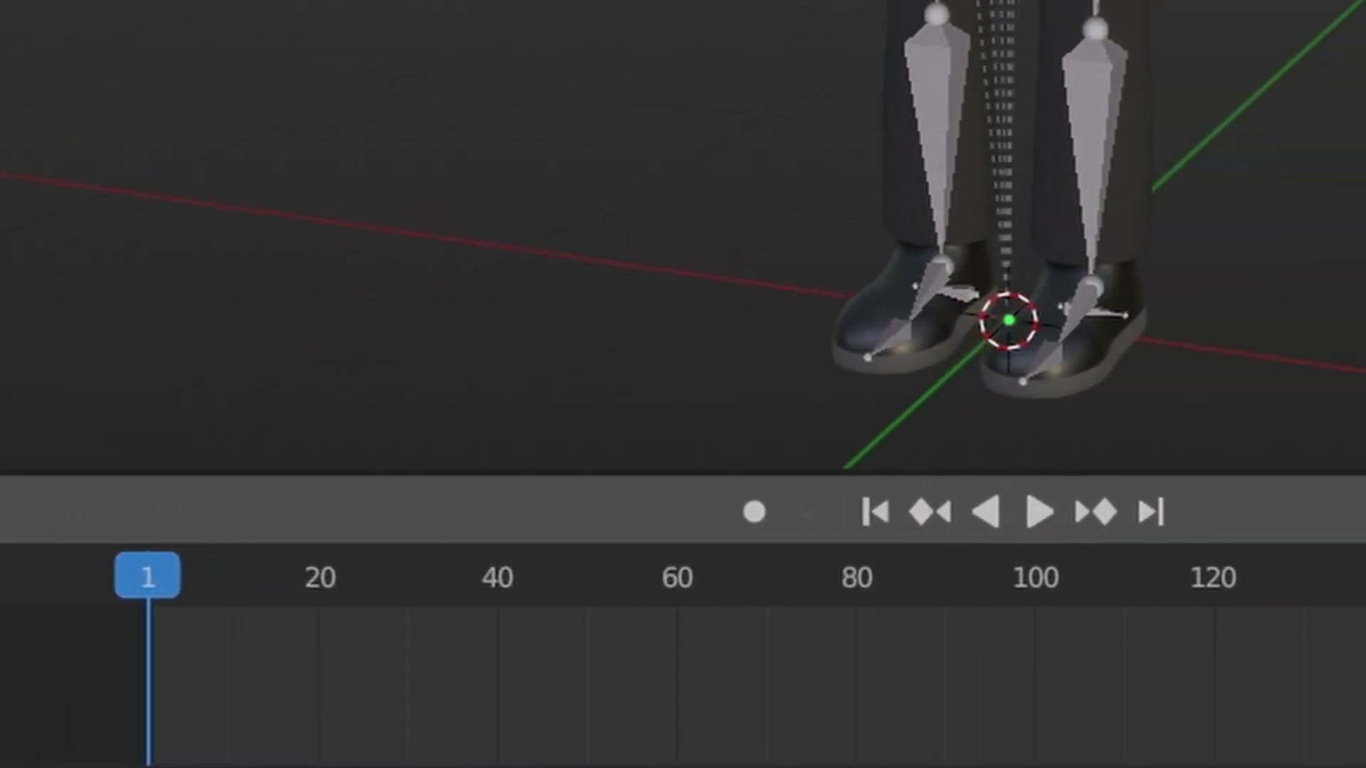
# Insert a rotation keyframe on the left upper arm at frame 0.
pyautogui.press('space')
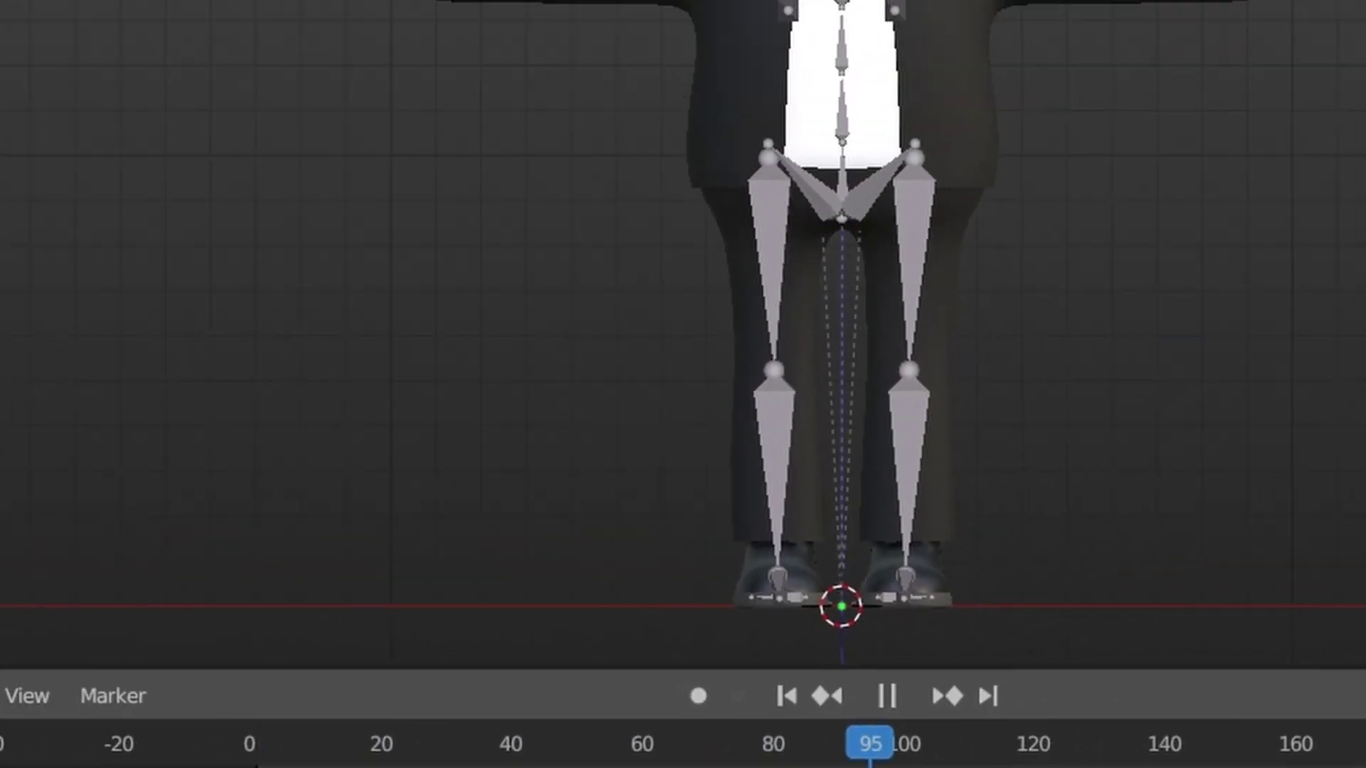
pyautogui.press('space')
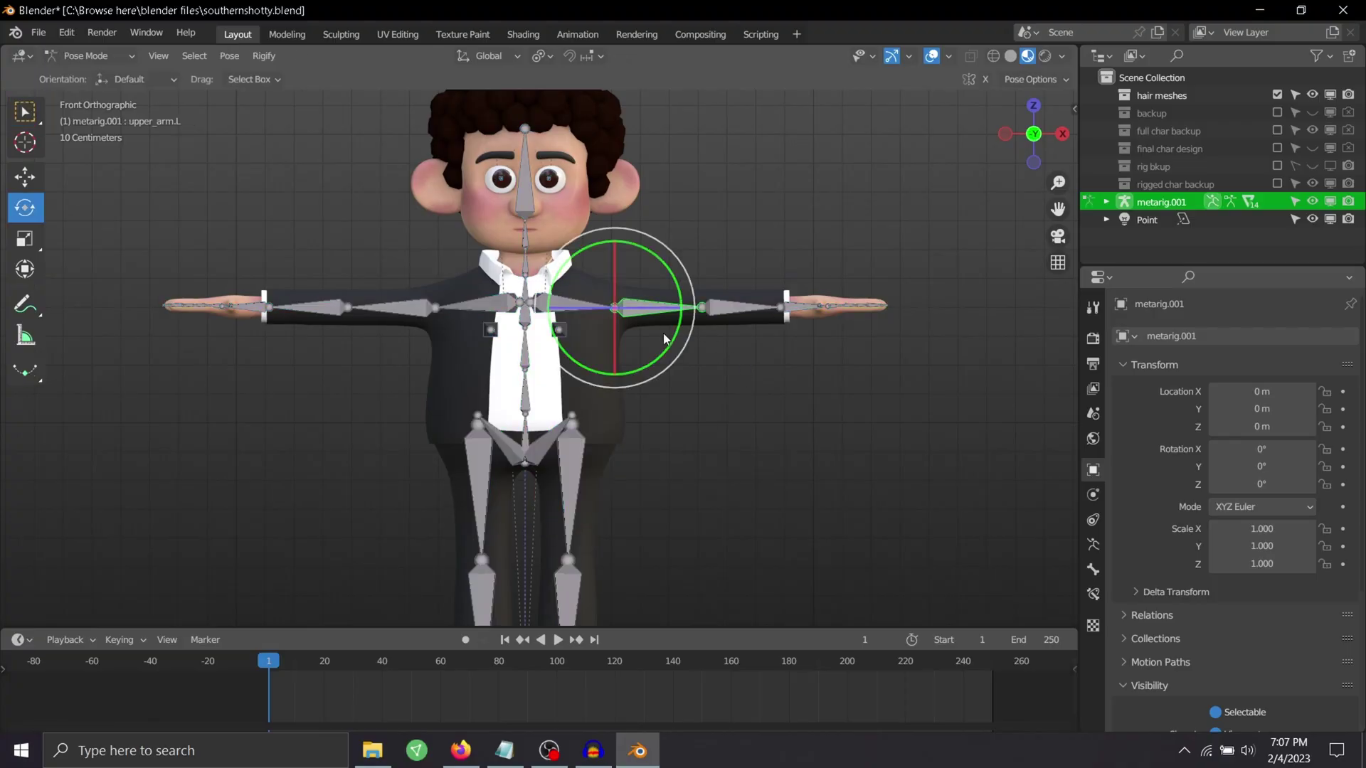
pyautogui.scroll(5, 665, 340)
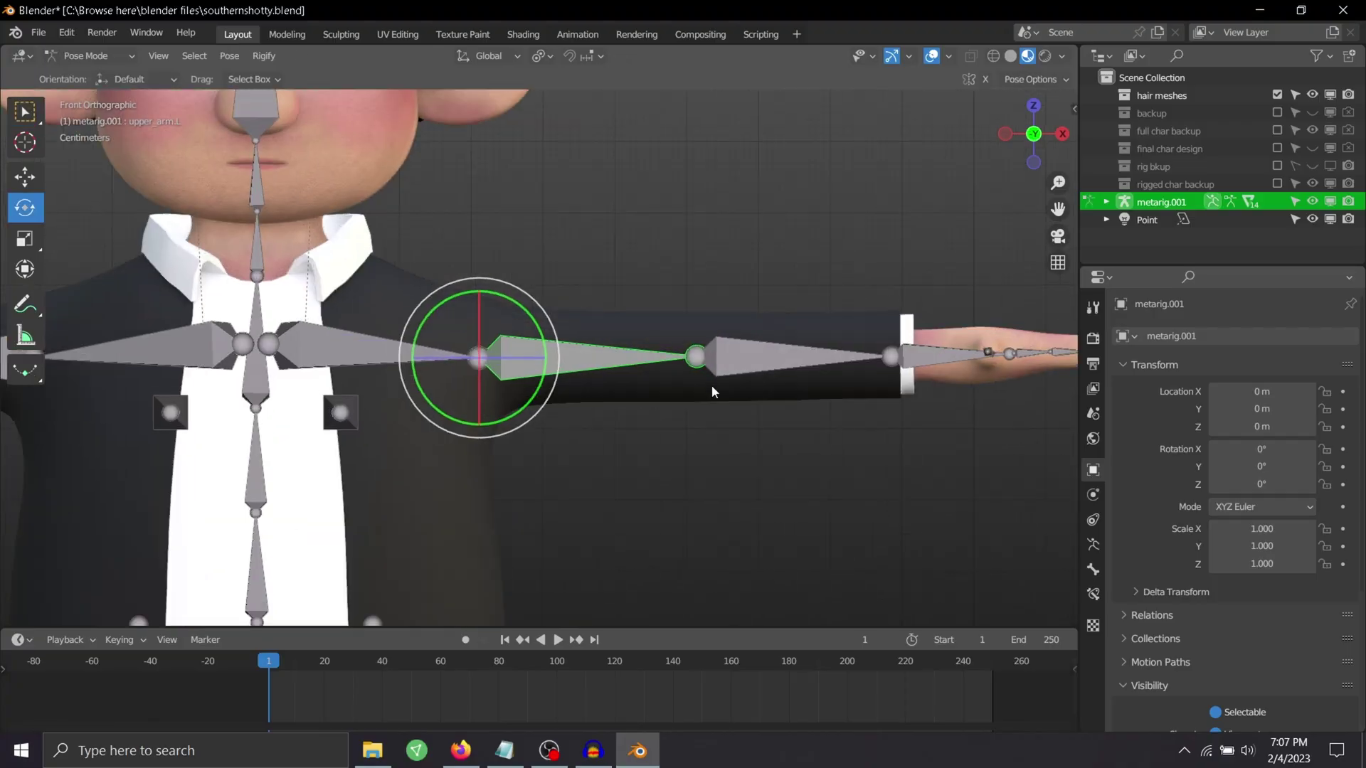
pyautogui.scroll(-2, 712, 385)
pyautogui.press('i')
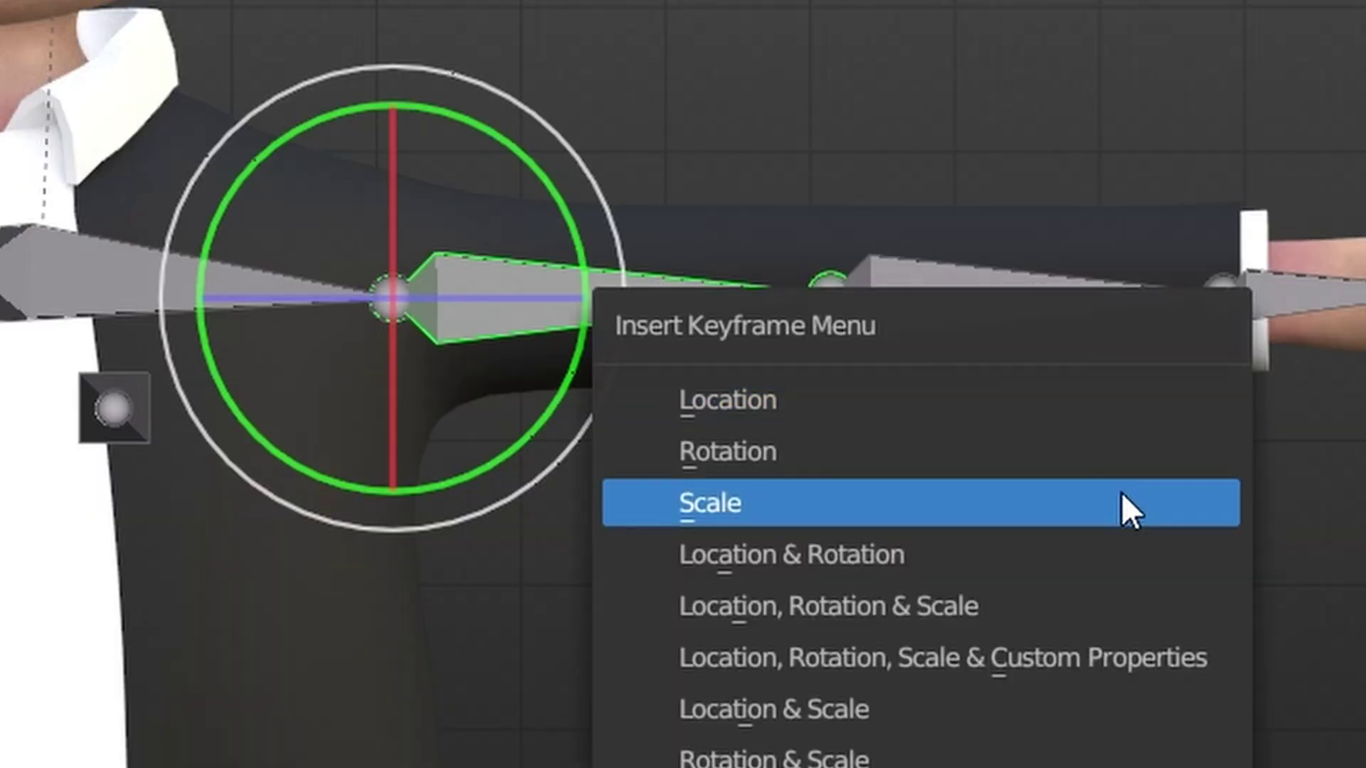
pyautogui.click(684, 409)
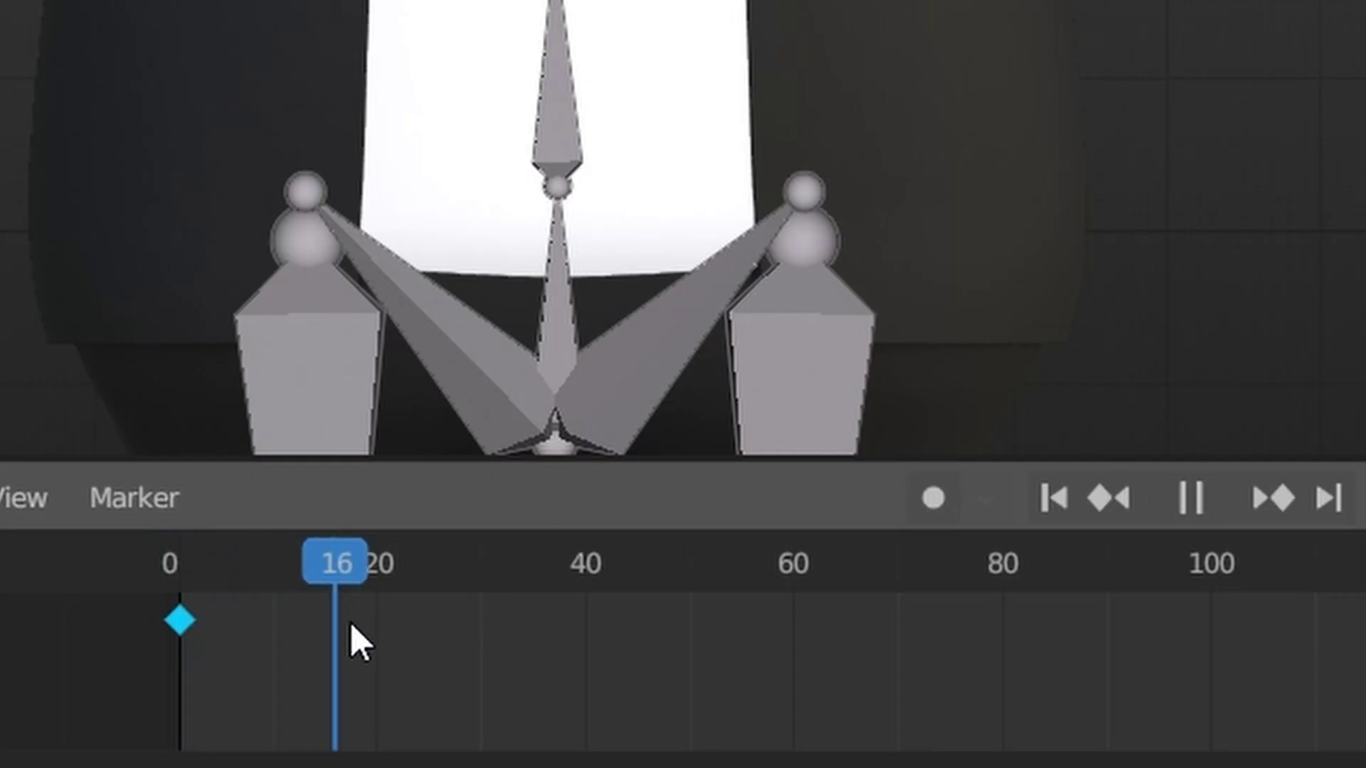
# At frame 22, rotate the upper arm down toward the body and keyframe its rotation.
pyautogui.press('space')
pyautogui.moveTo(488, 279); pyautogui.dragTo(514, 361)
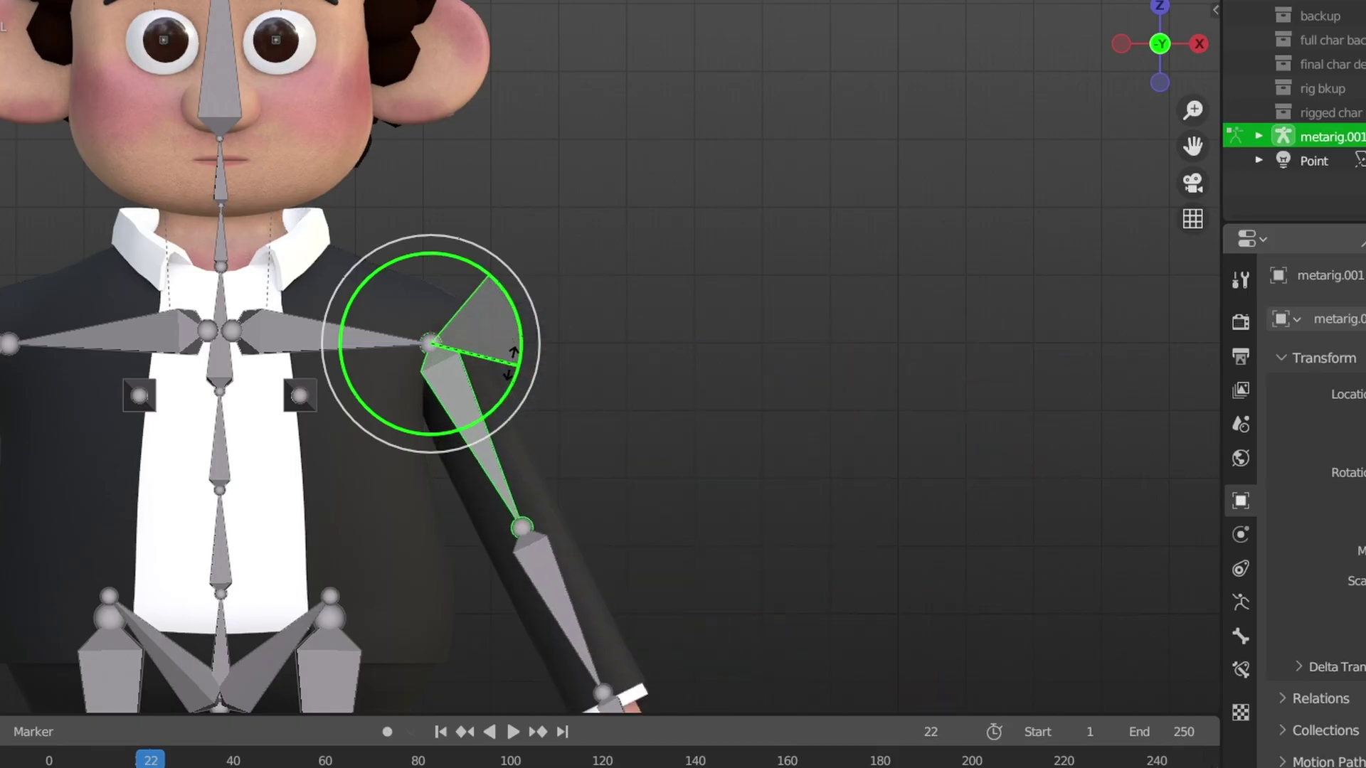
pyautogui.press('i')
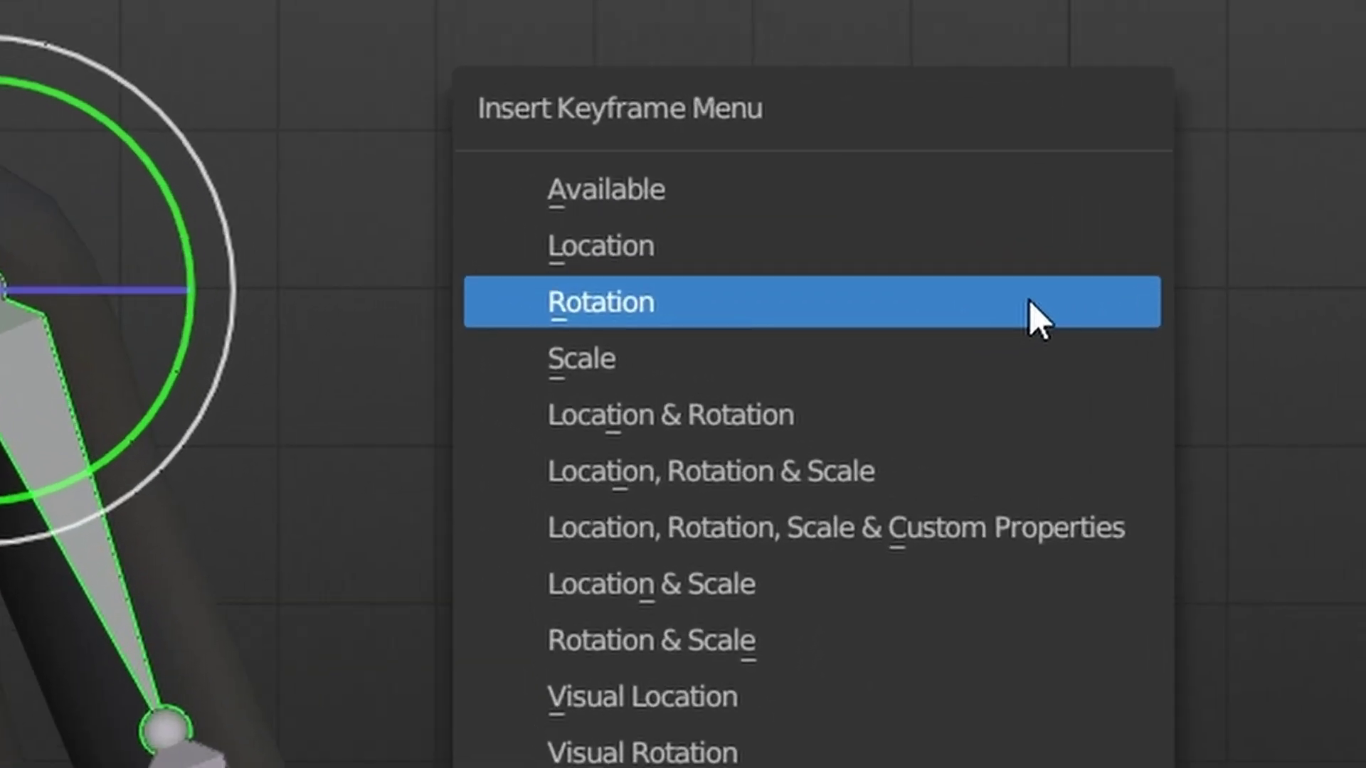
pyautogui.click(881, 348)
# Jump back to the start frame and play the arm animation.
pyautogui.hotkey('shift', 'Left')
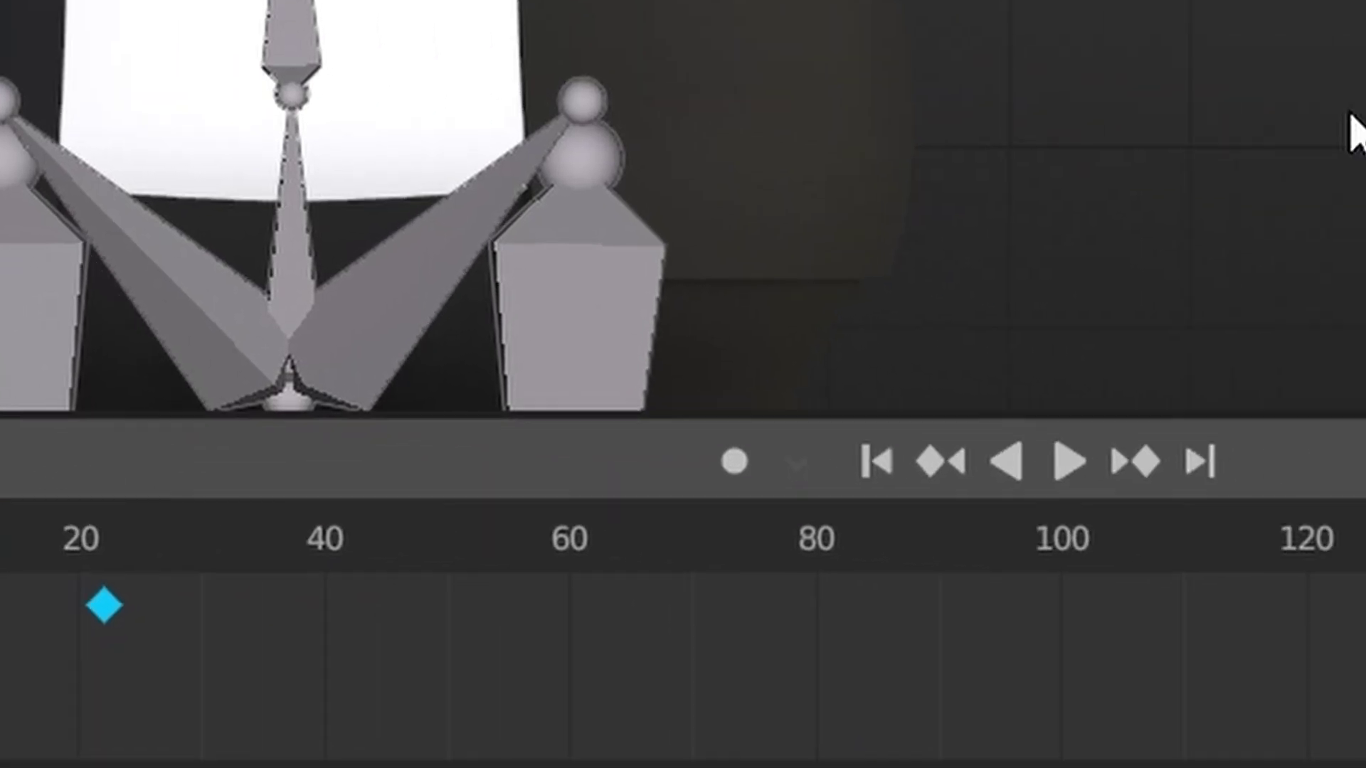
pyautogui.press('space')
pyautogui.press('Escape')
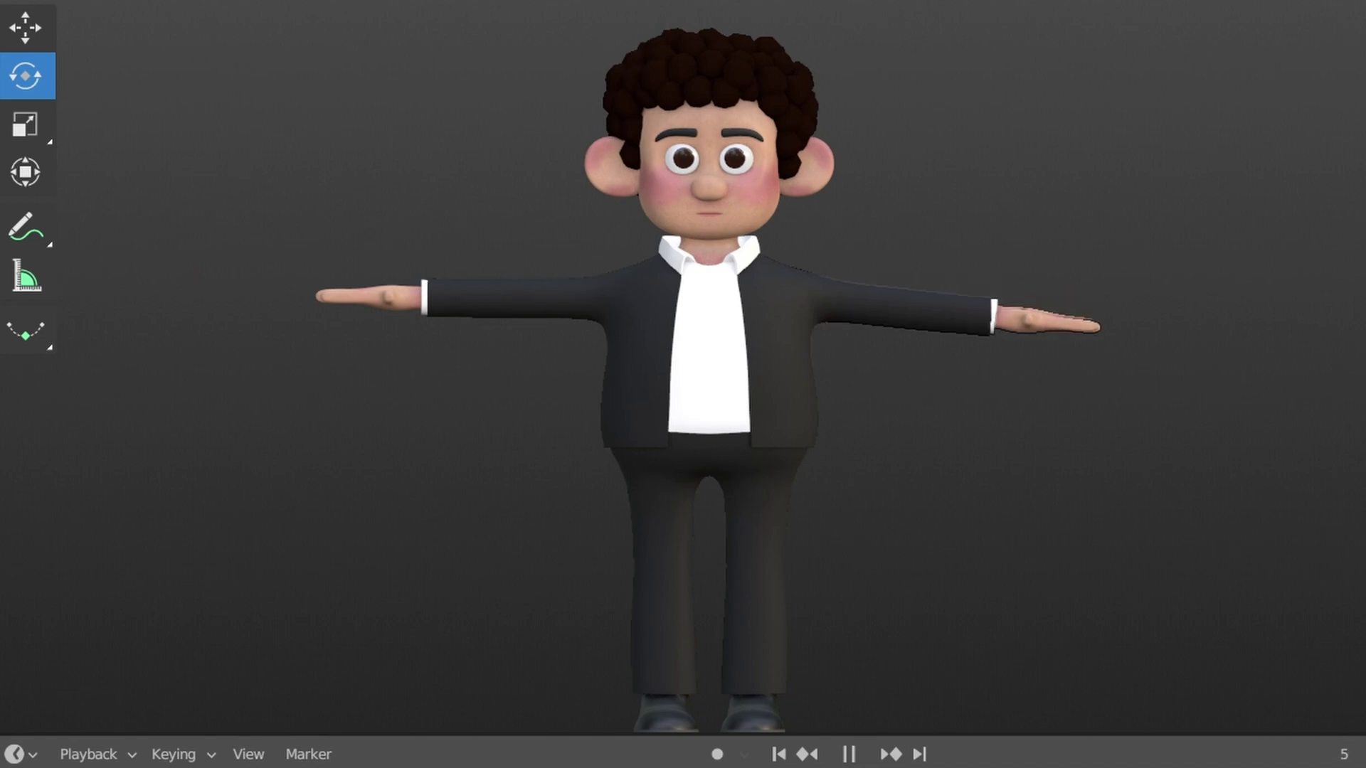